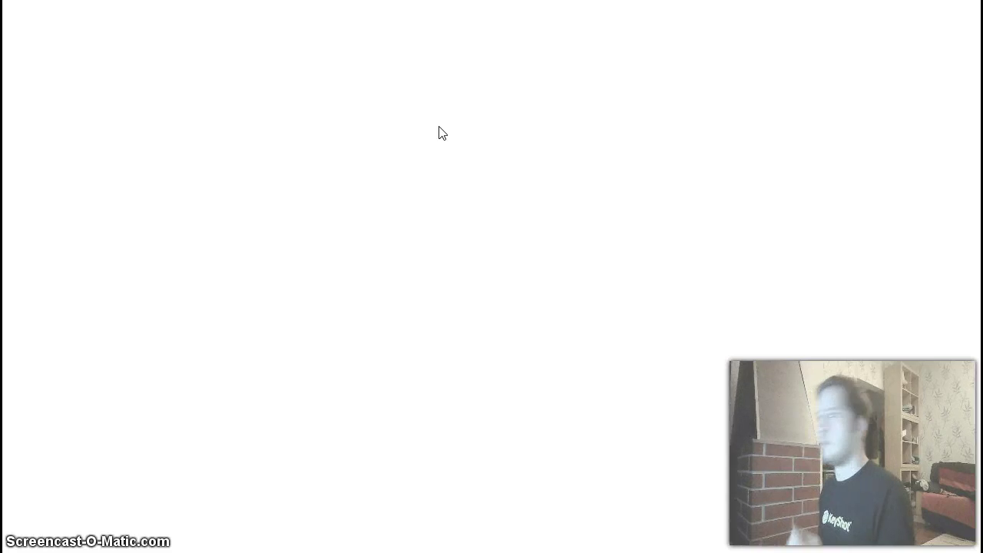
Start KeyShot with an empty scene
left_click(453, 106)
left_click(913, 228)
left_click(581, 71)
left_click(947, 106)
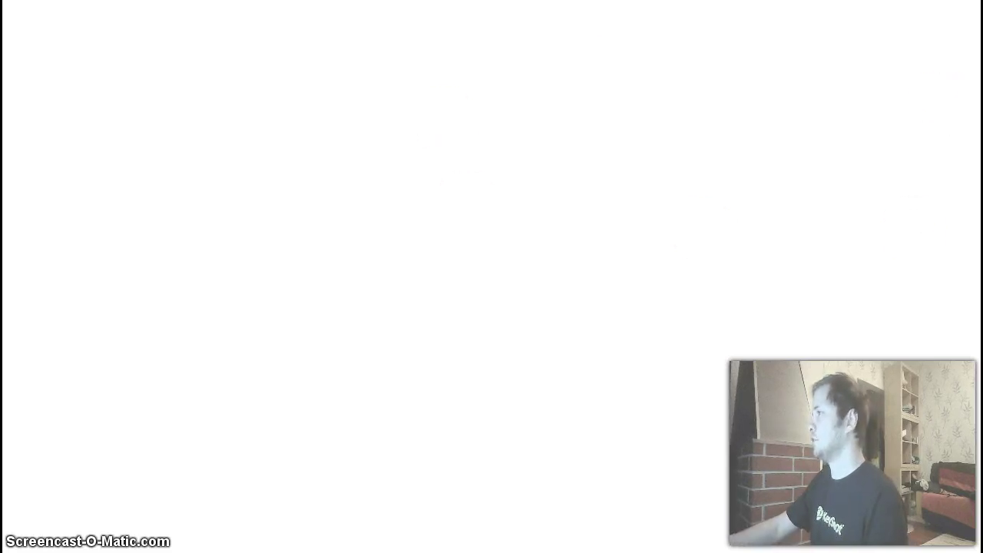
left_click(883, 120)
key("Left")
key("Return")
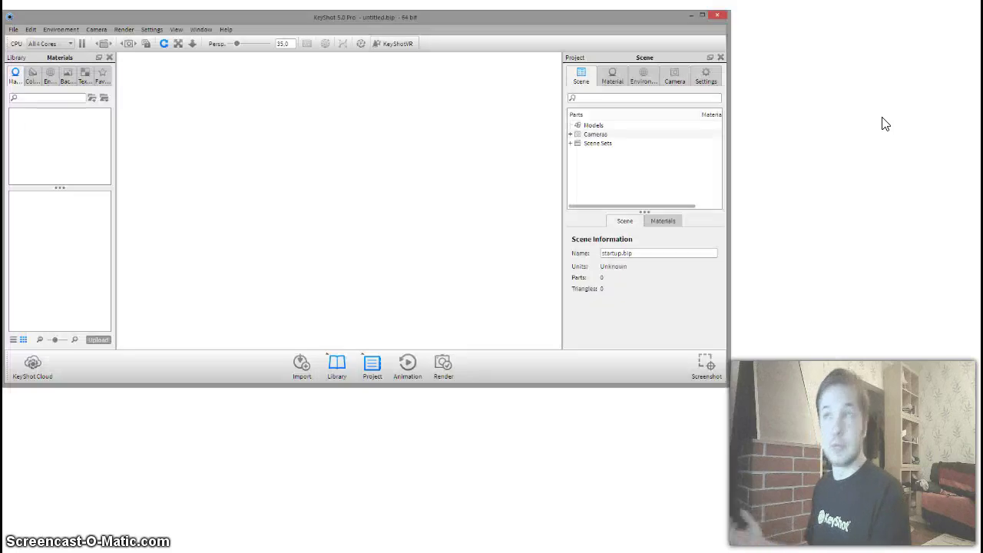
Open the R8.bip car scene and maximize the program window
left_click(842, 86)
left_click(433, 99)
left_click(417, 117)
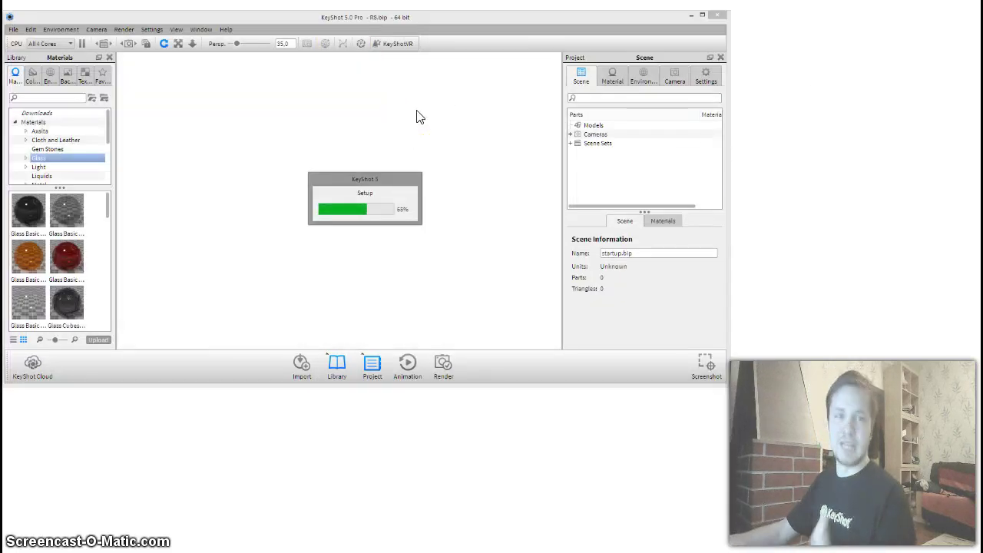
left_click(474, 37)
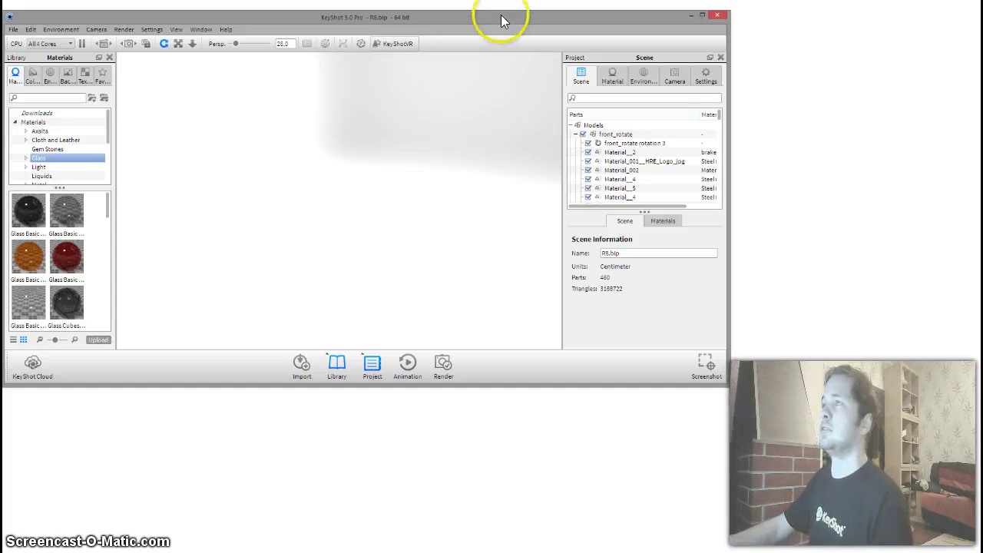
double_click(500, 16)
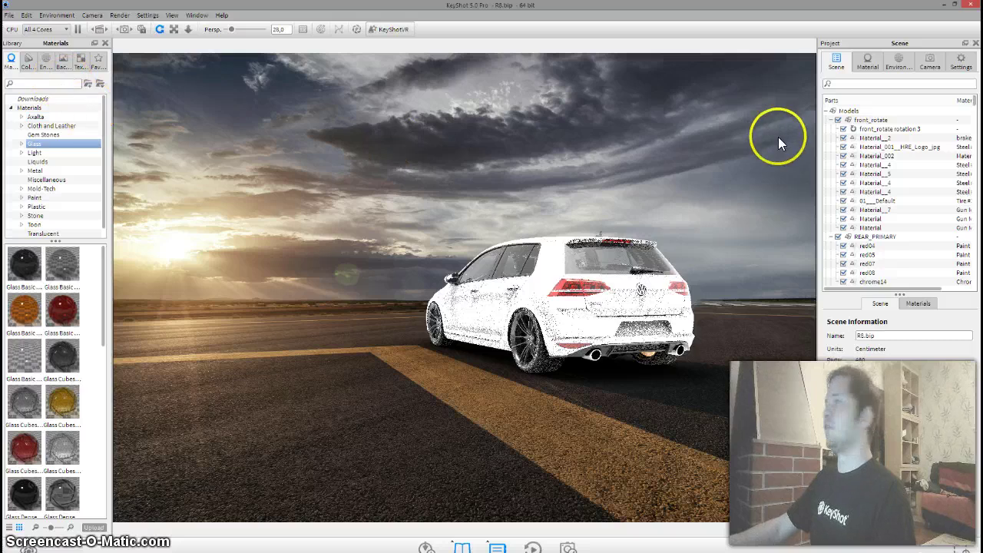
Light the car scene with the schoenbrunn-front_hd environment from the library in place of the startup environment
left_click(894, 63)
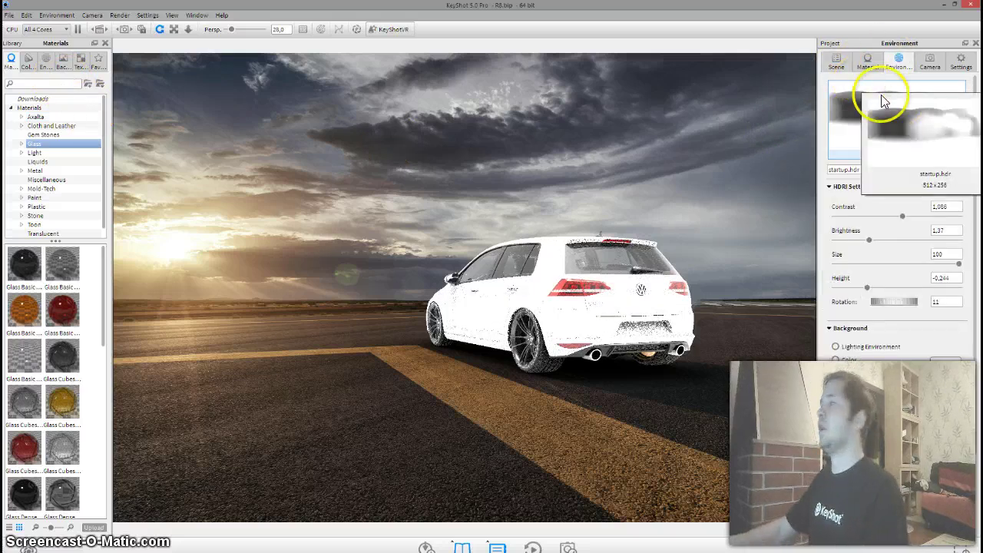
left_click(850, 156)
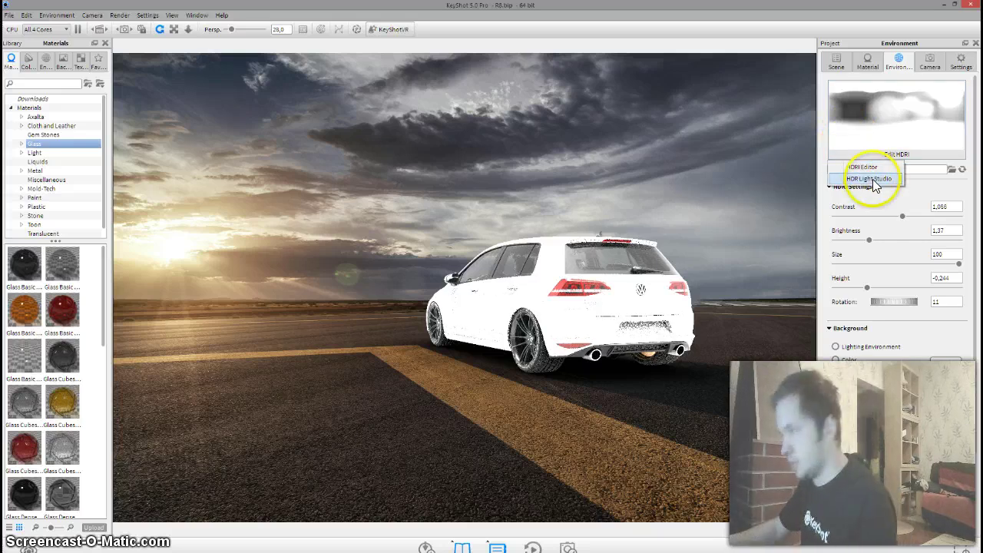
left_click(47, 60)
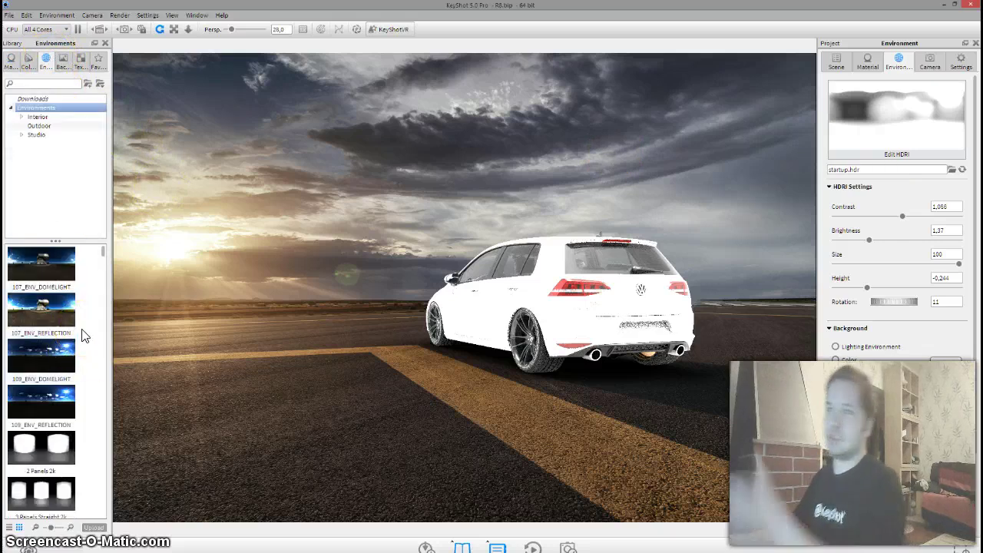
scroll(83, 292, "down", 3)
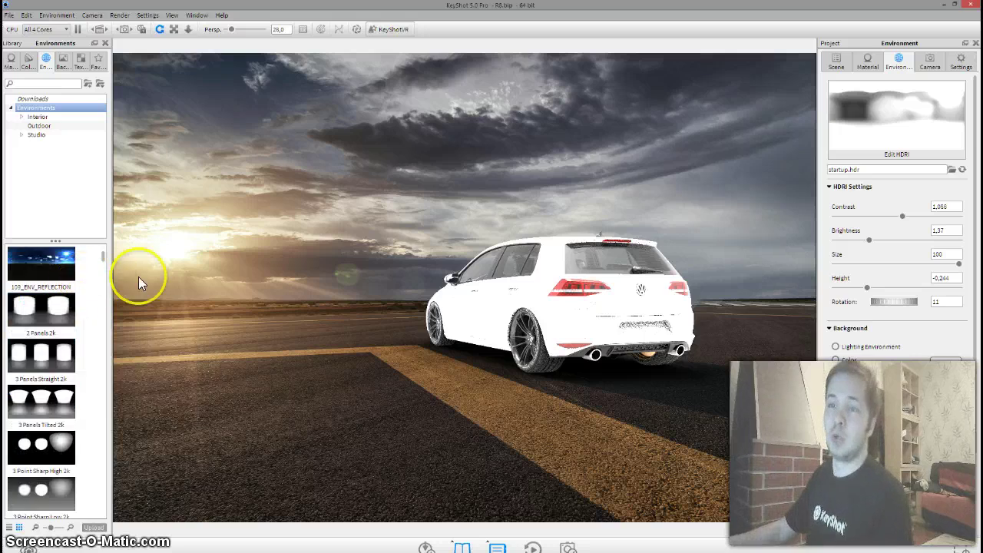
scroll(96, 292, "down", 10)
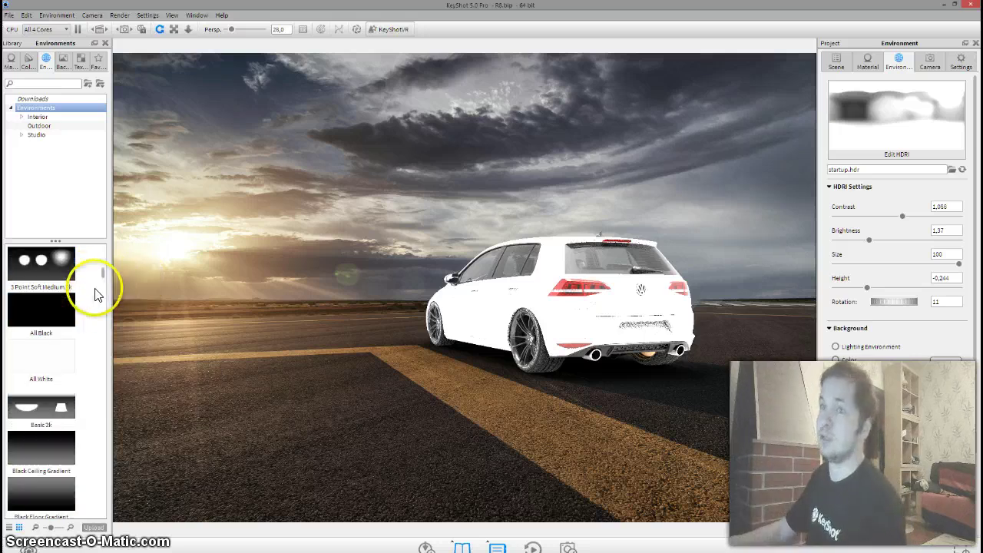
scroll(96, 292, "down", 5)
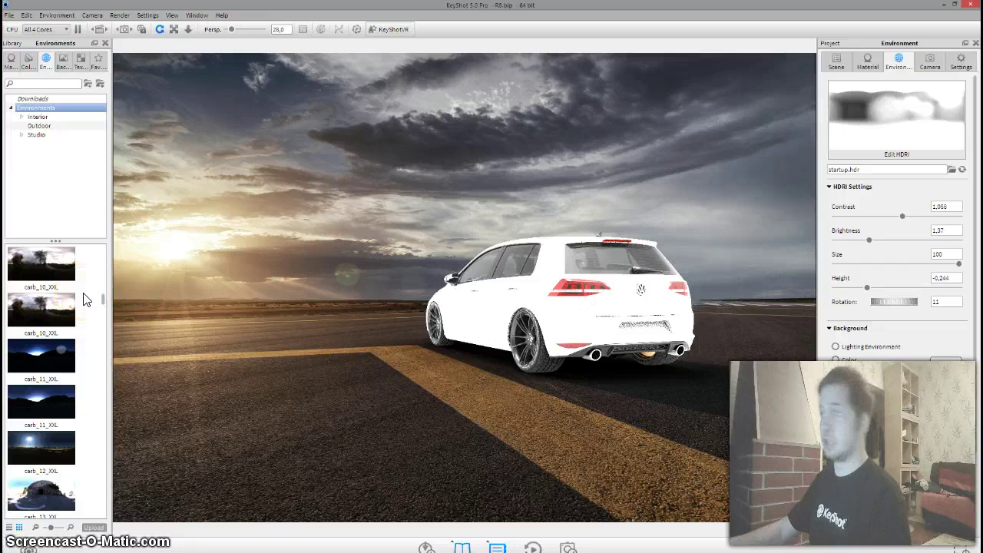
left_click(88, 285)
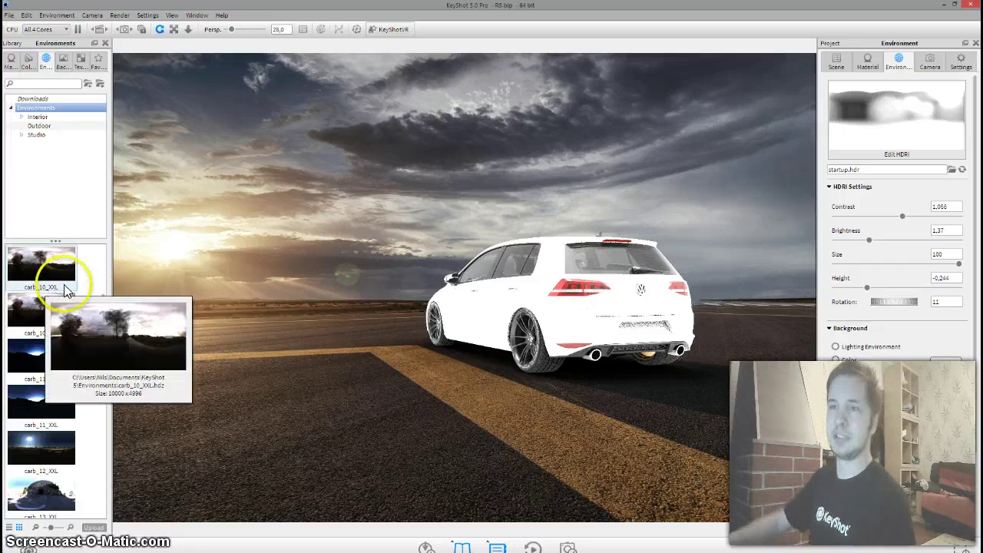
scroll(93, 283, "down", 10)
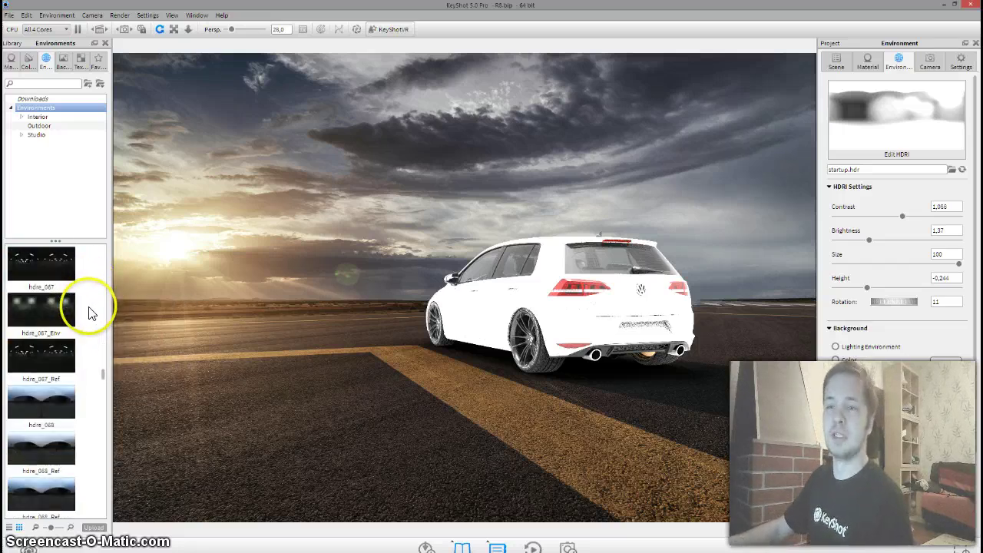
scroll(90, 315, "down", 15)
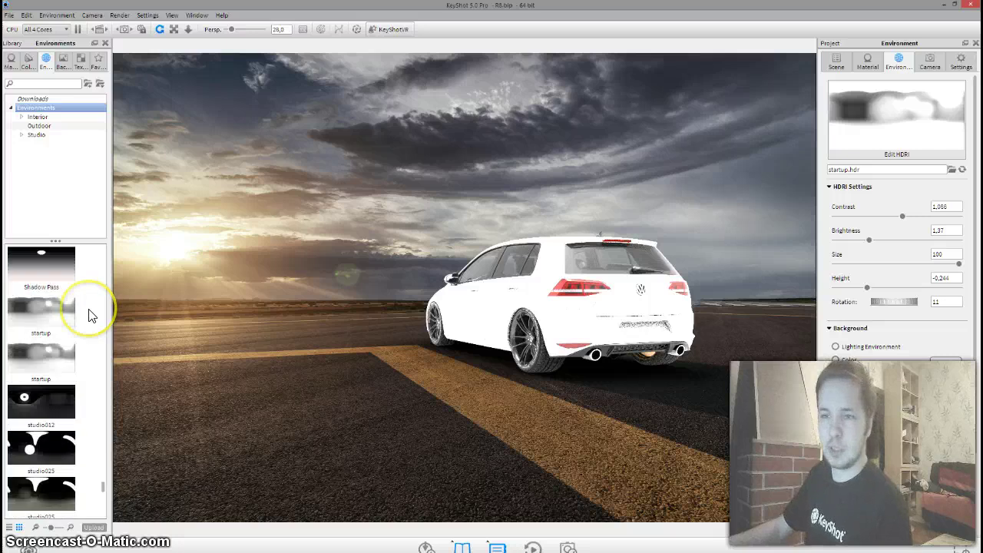
scroll(89, 337, "up", 5)
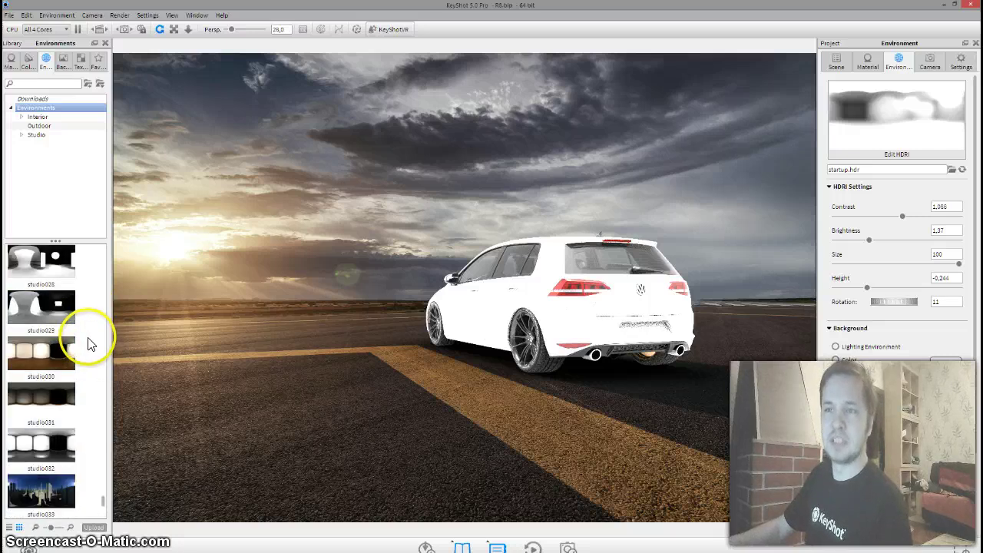
scroll(90, 342, "up", 5)
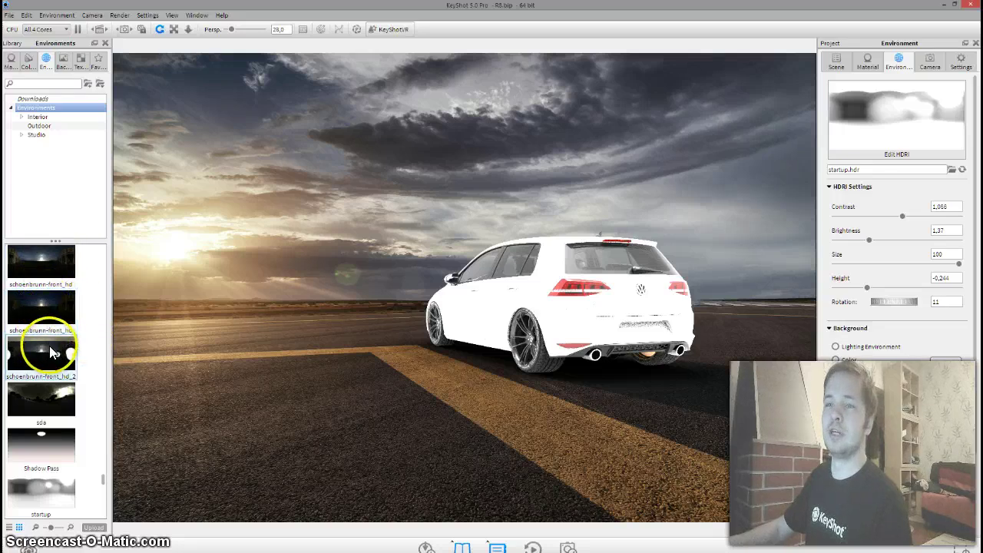
left_click_drag(44, 307, 401, 312)
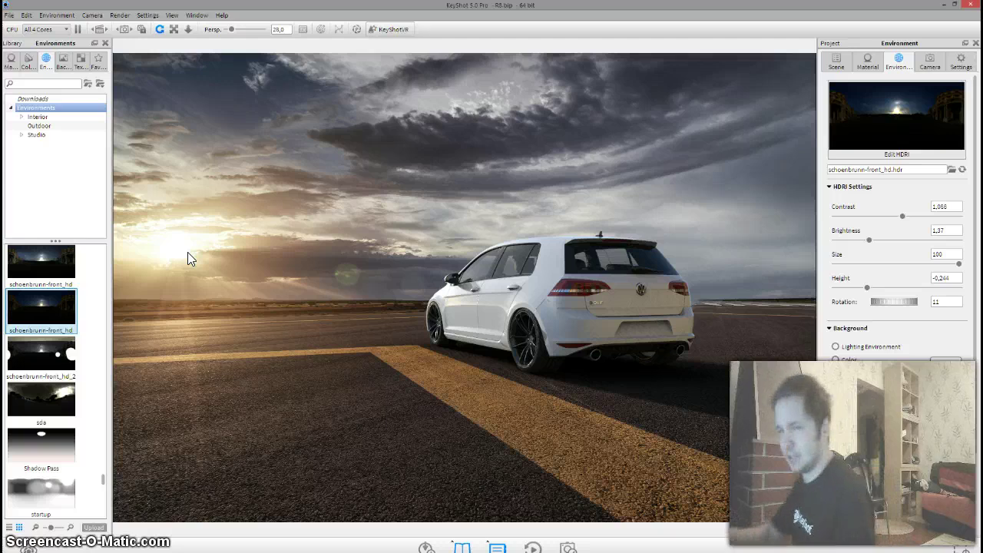
Display the perspective grid over the backplate and car using the lens settings of Camera 1
left_click(928, 63)
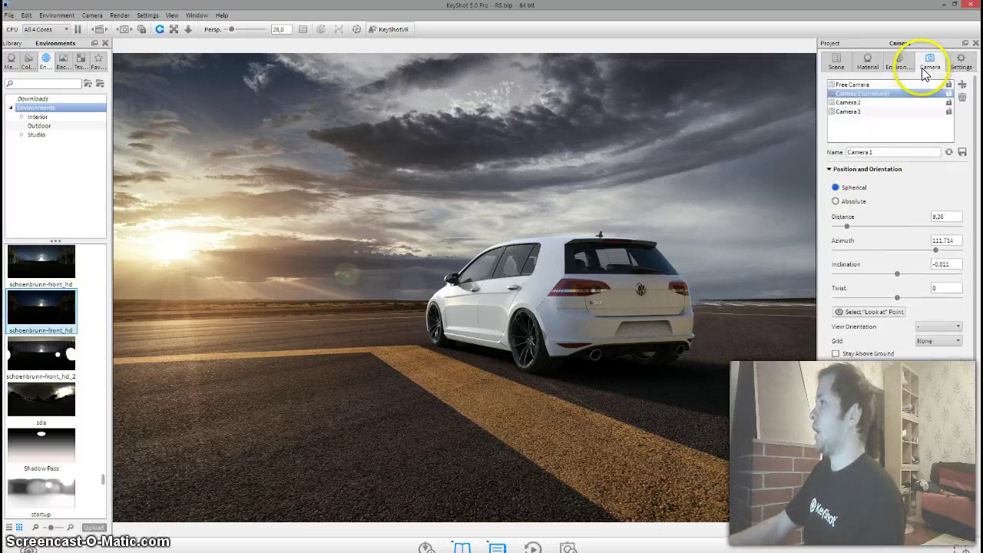
scroll(878, 315, "down", 1)
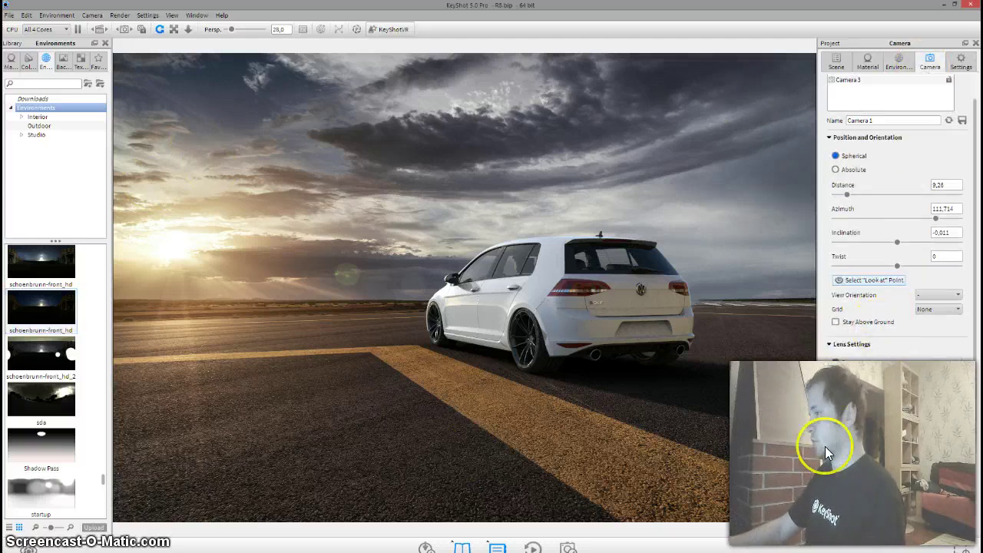
left_click(836, 437)
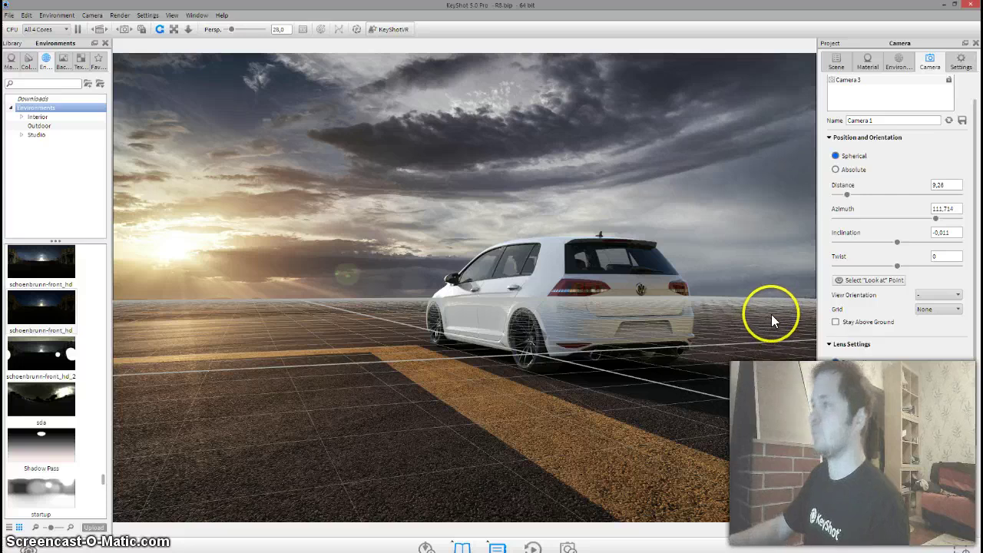
Stop the running 6890 x 4593 still-image render of the car scene without saving it
left_click(899, 61)
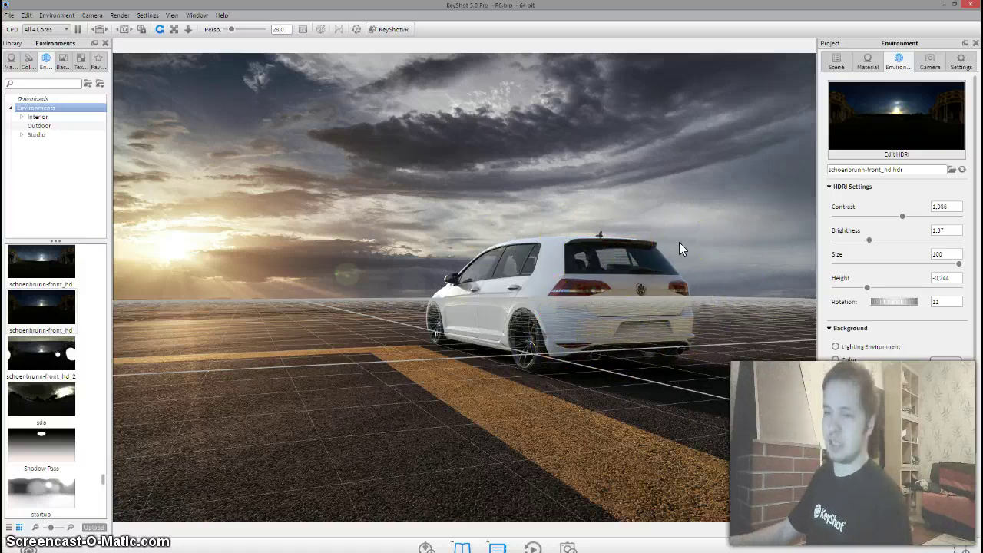
left_click(402, 397)
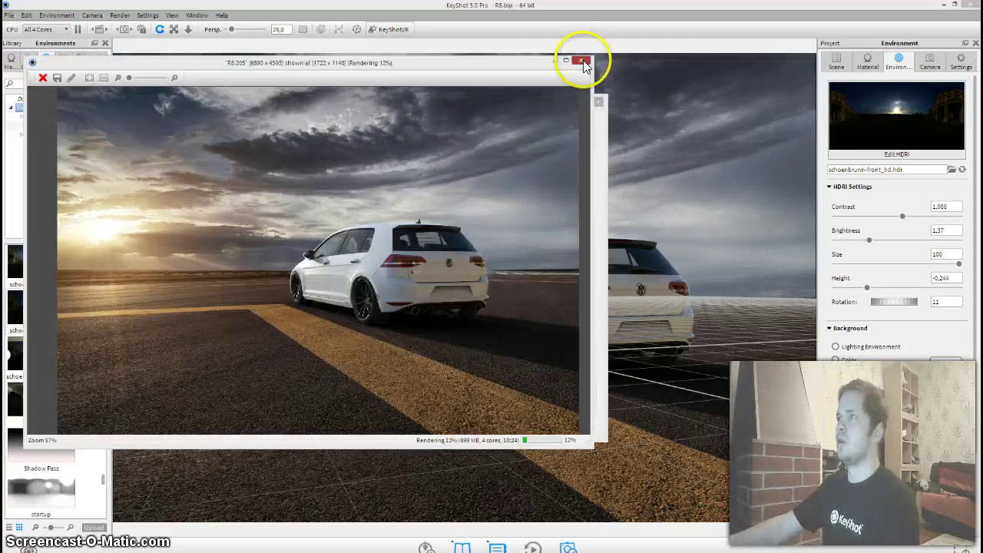
left_click(581, 61)
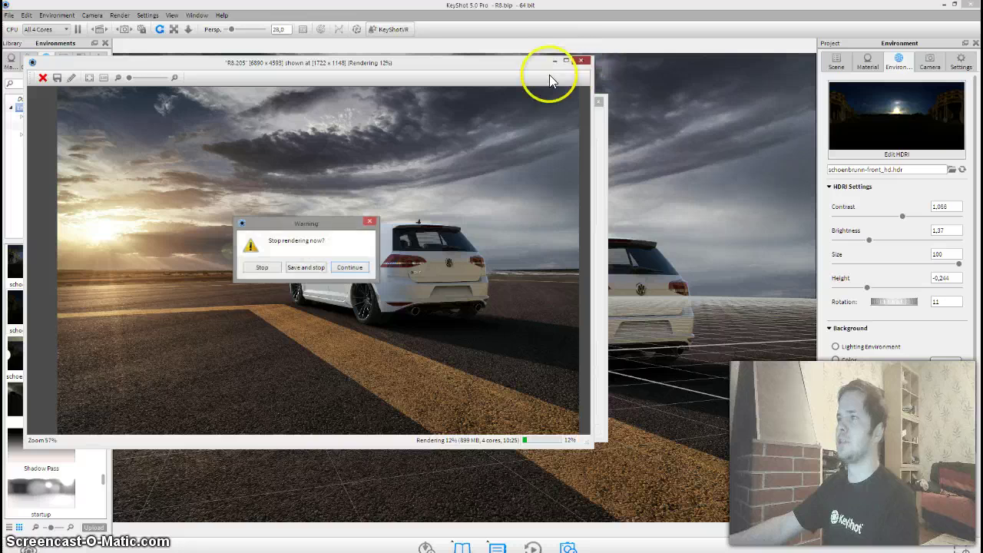
left_click(270, 267)
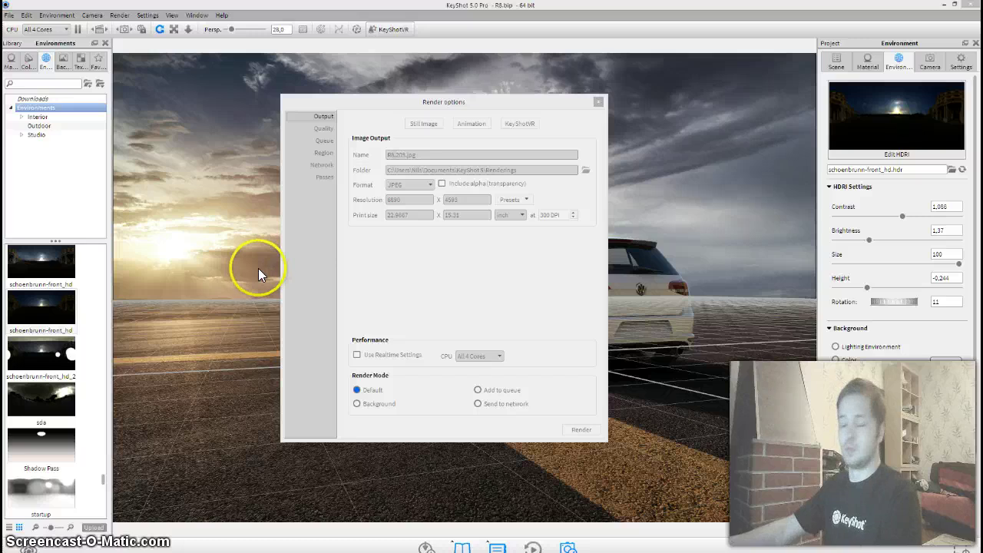
key("super")
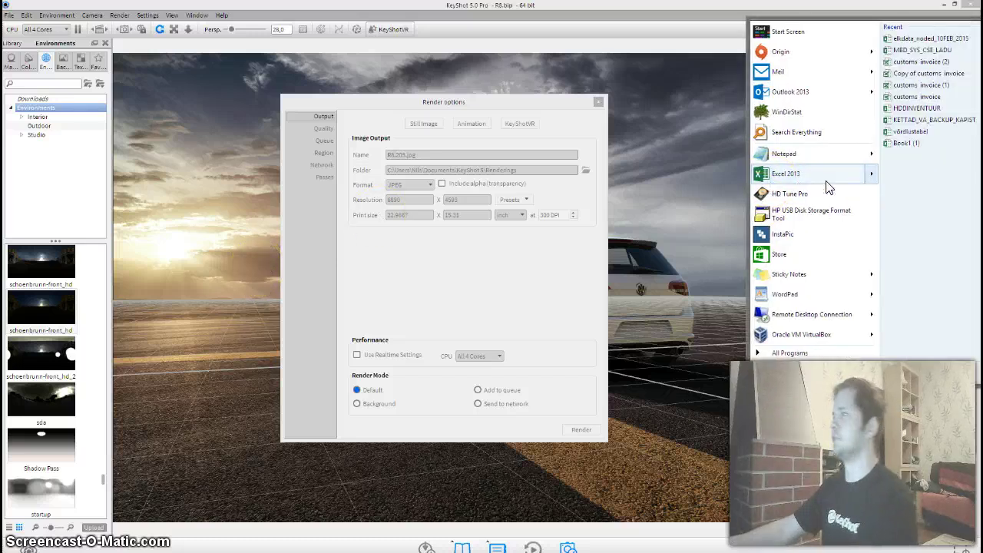
left_click(816, 196)
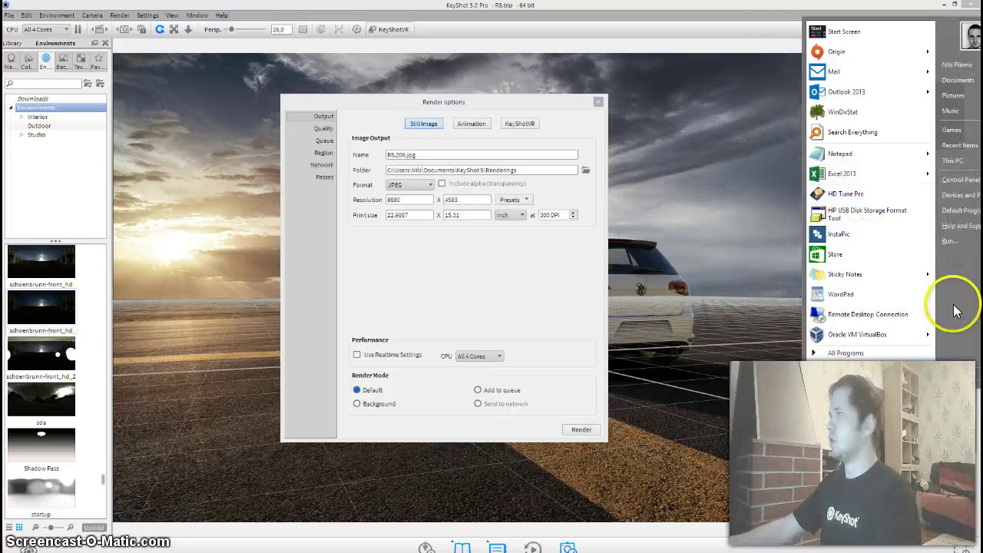
key("Escape")
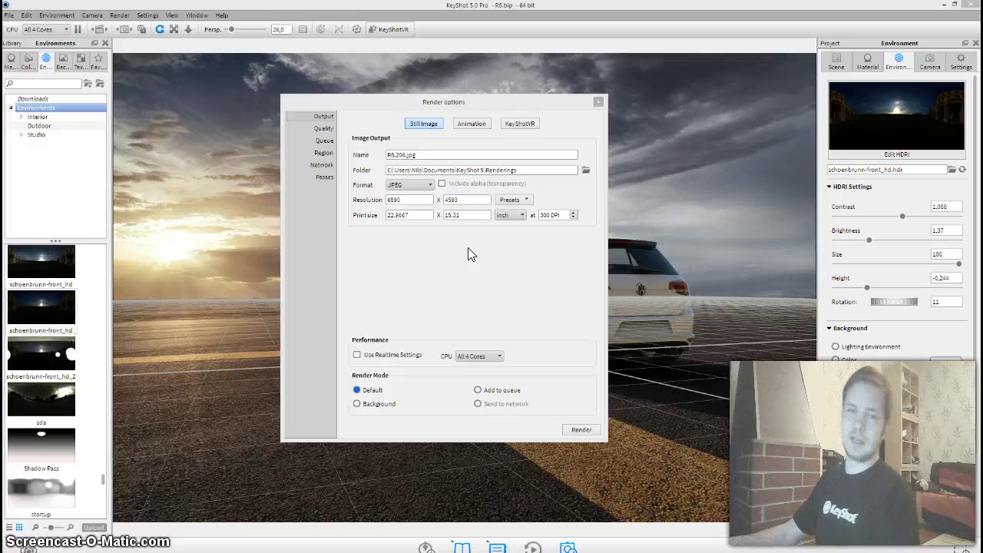
Minimize KeyShot, switch to Lightroom and open the rendered car image enlarged for developing
left_click(729, 228)
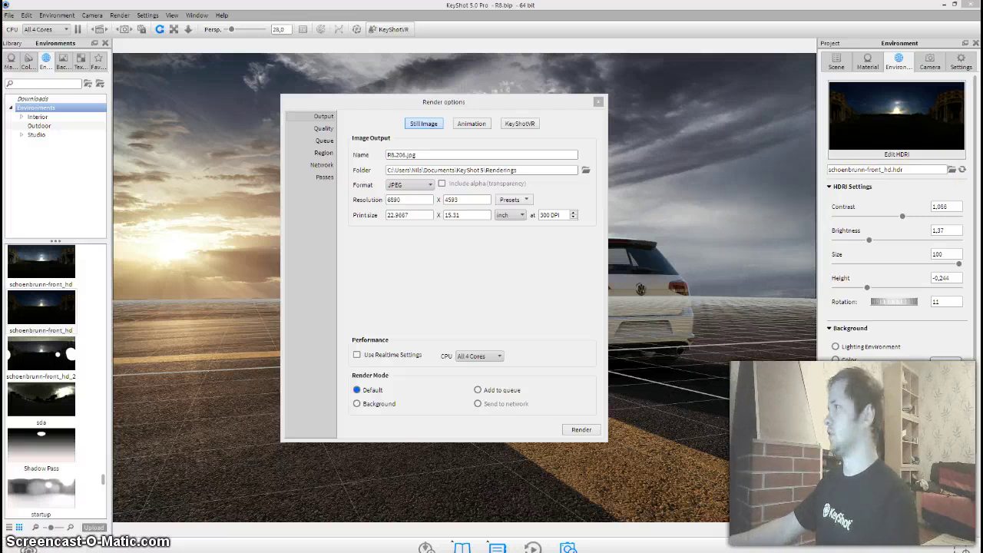
left_click(943, 7)
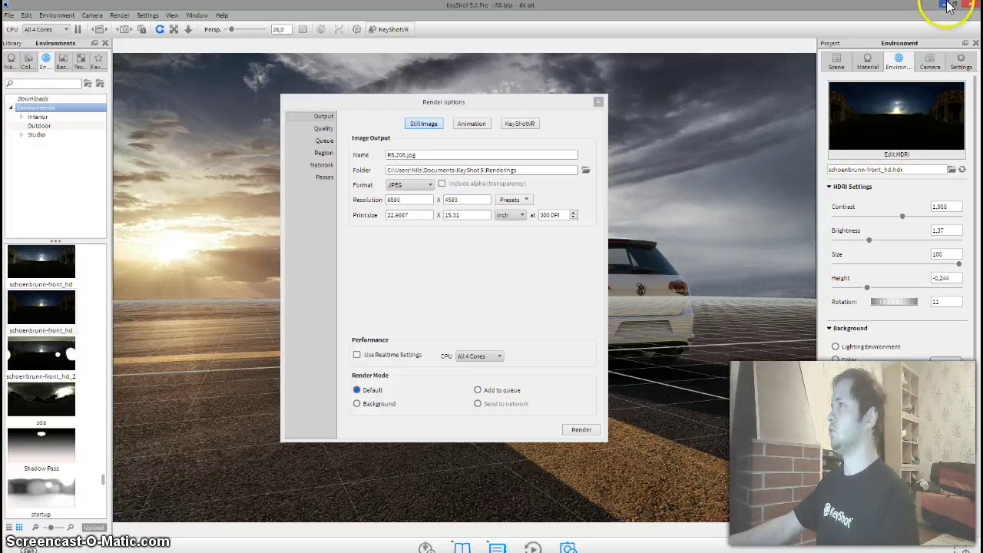
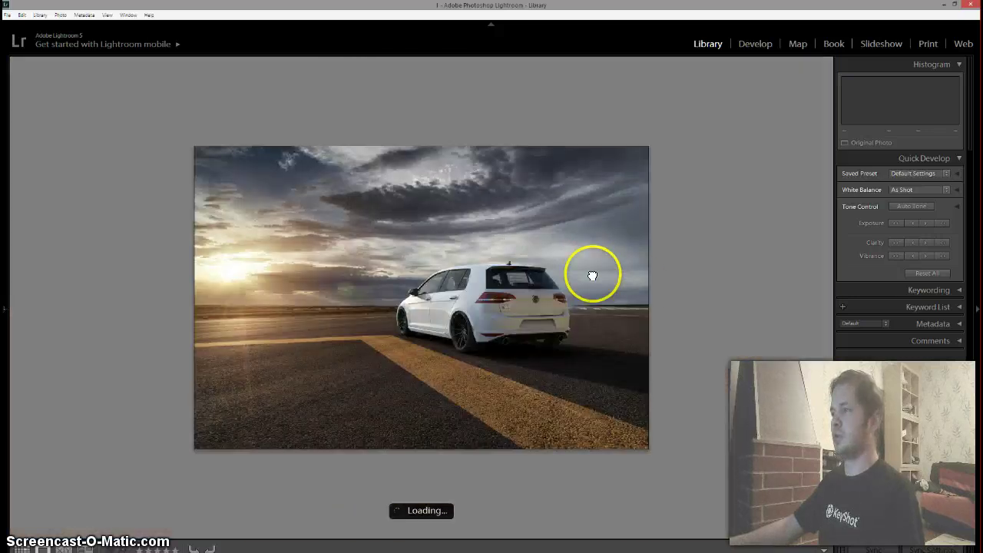
left_click(747, 49)
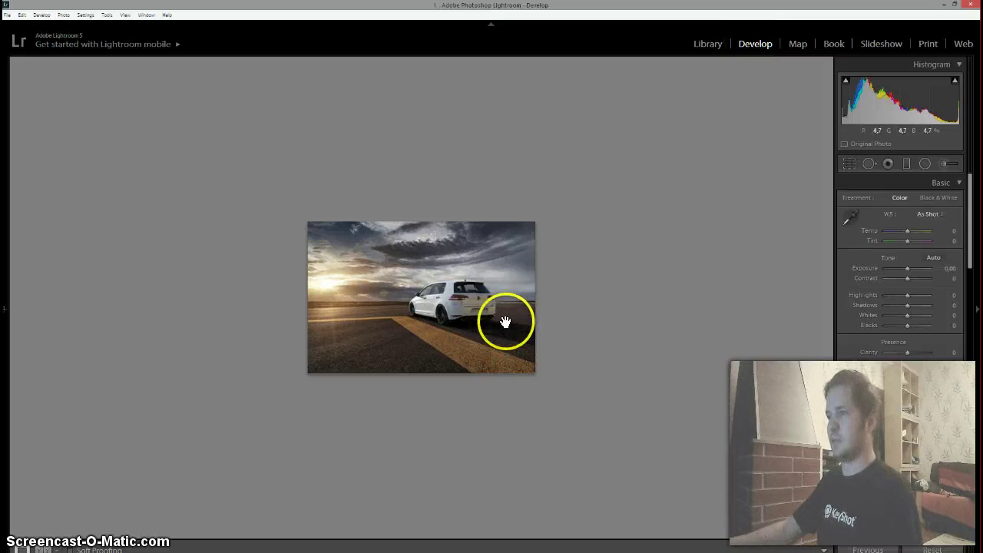
left_click_drag(516, 295, 457, 319)
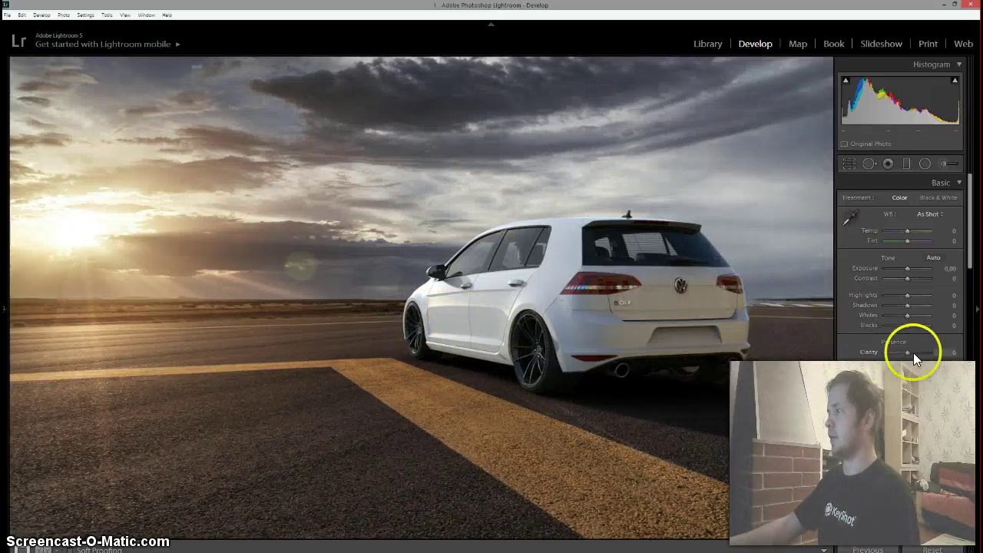
Set Clarity to +36, Exposure to -0.24, Contrast to +26, Highlights to -48, Shadows to +12, Whites to -21 and Blacks to -5
left_click_drag(911, 354, 915, 353)
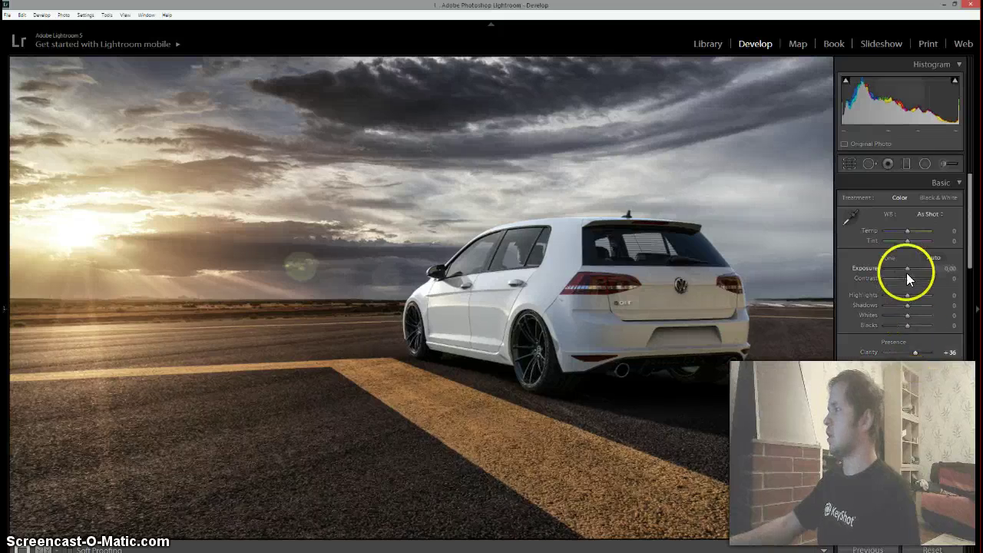
left_click_drag(906, 269, 906, 324)
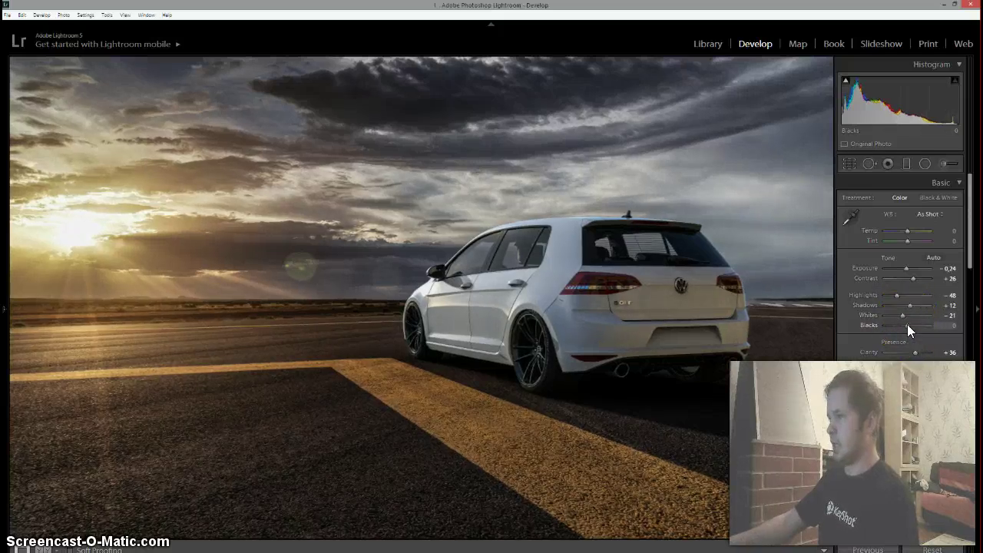
left_click(838, 342)
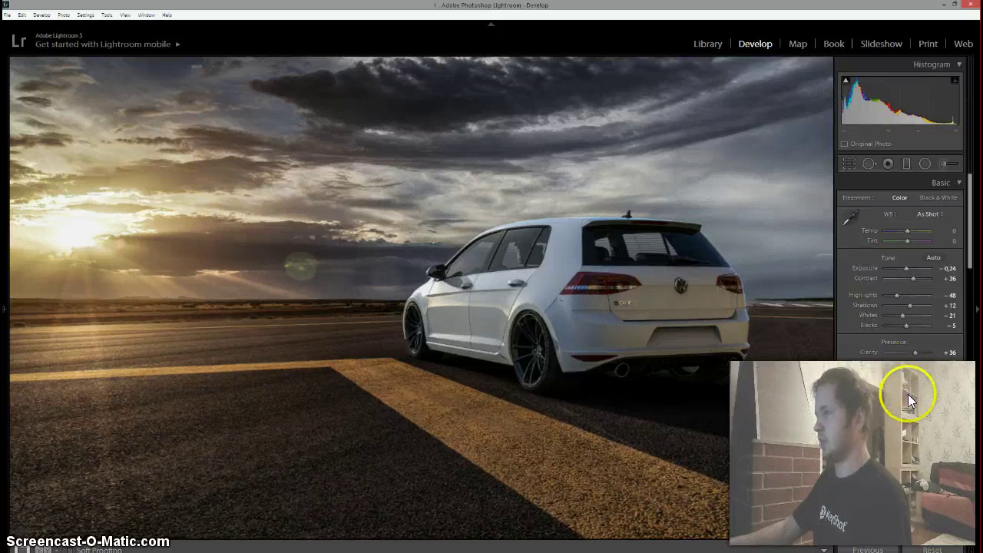
Set the Tone Curve region values to Highlights -32, Lights -7 and Darks +11
scroll(903, 396, "down", 5)
left_click_drag(907, 338, 900, 340)
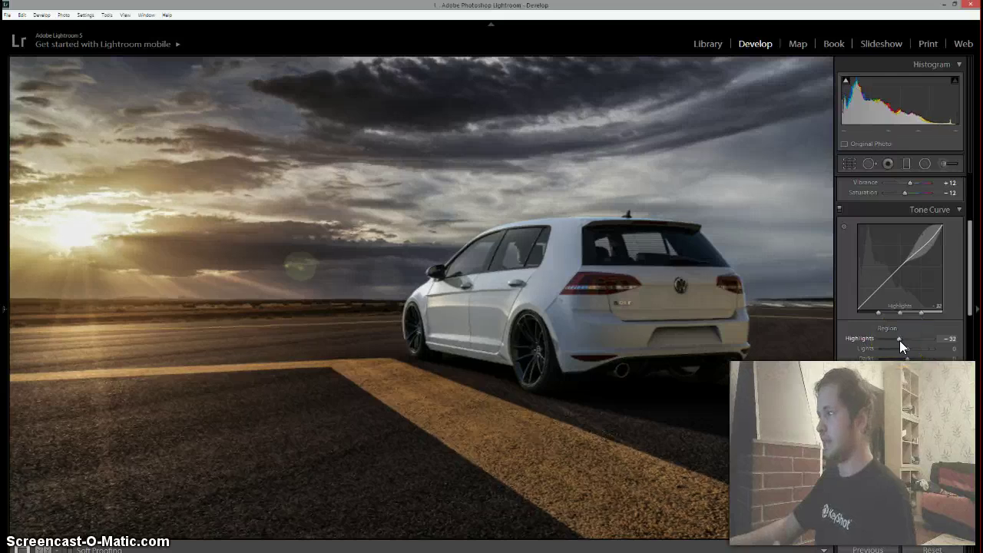
left_click(892, 356)
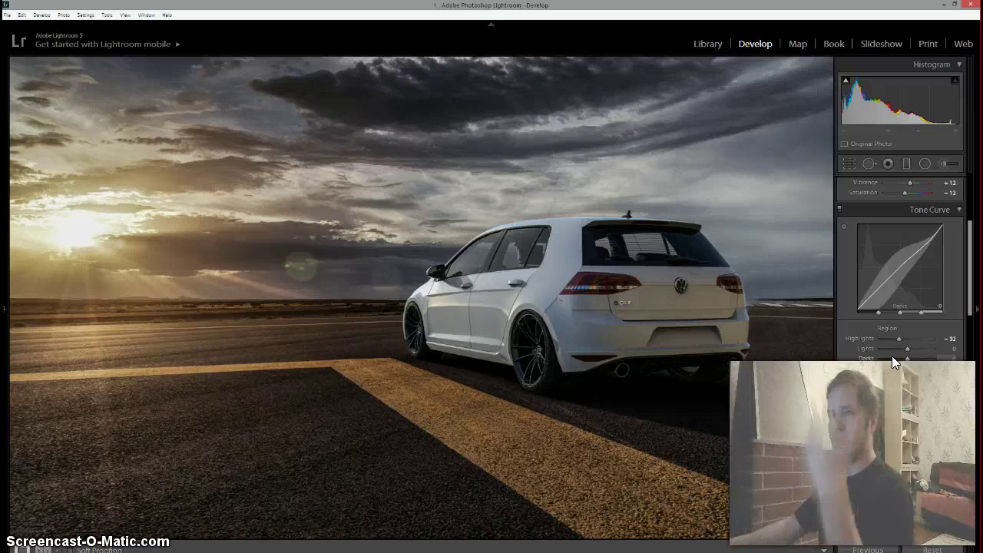
left_click_drag(902, 349, 906, 368)
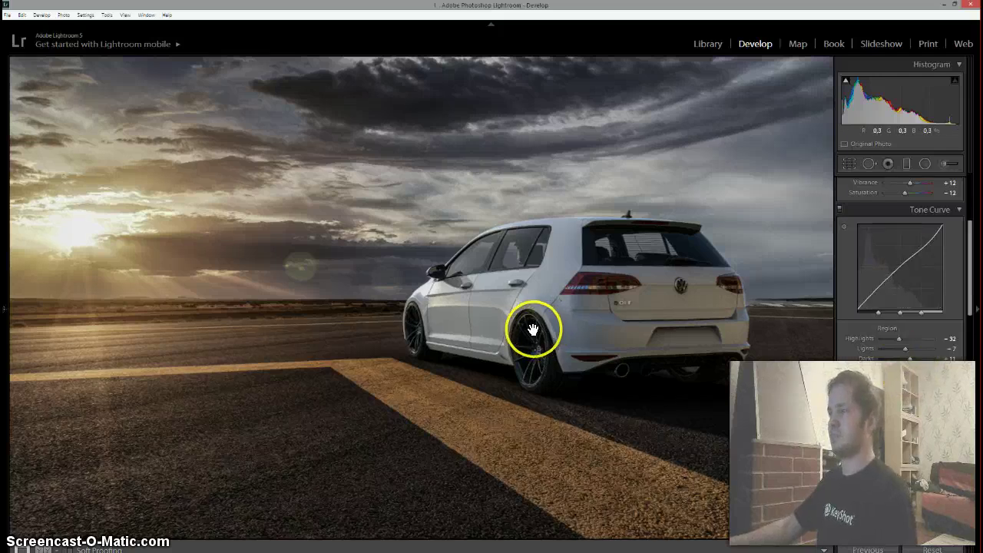
Compare the before and after versions side by side, then examine the car in the single-image view, both enlarged and whole
key("ctrl+minus")
key("ctrl+minus")
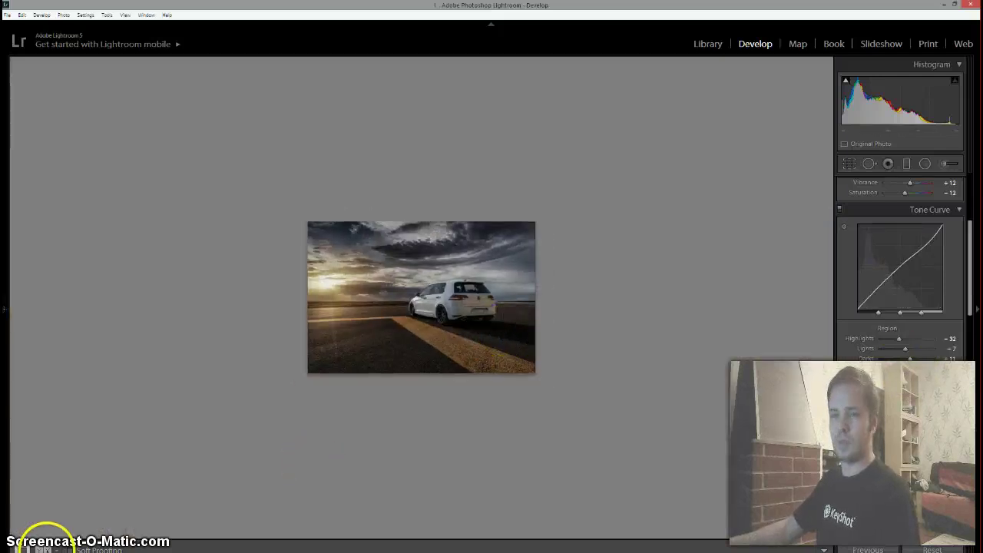
left_click(44, 550)
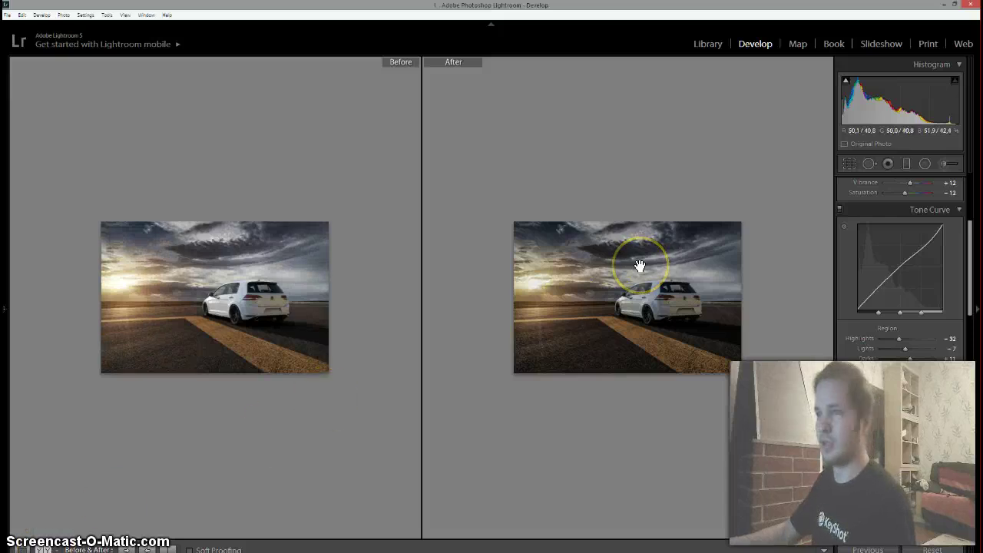
key("ctrl+plus")
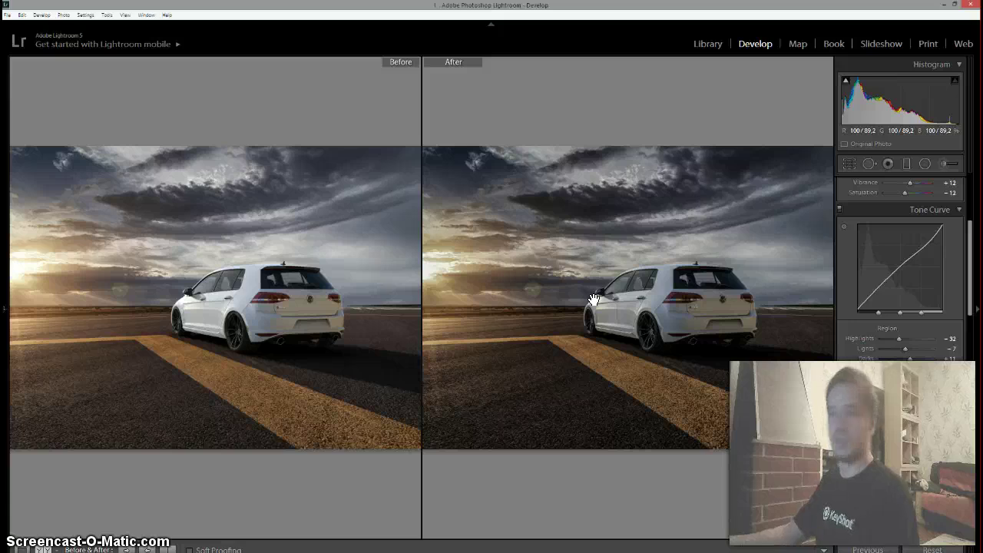
left_click(22, 549)
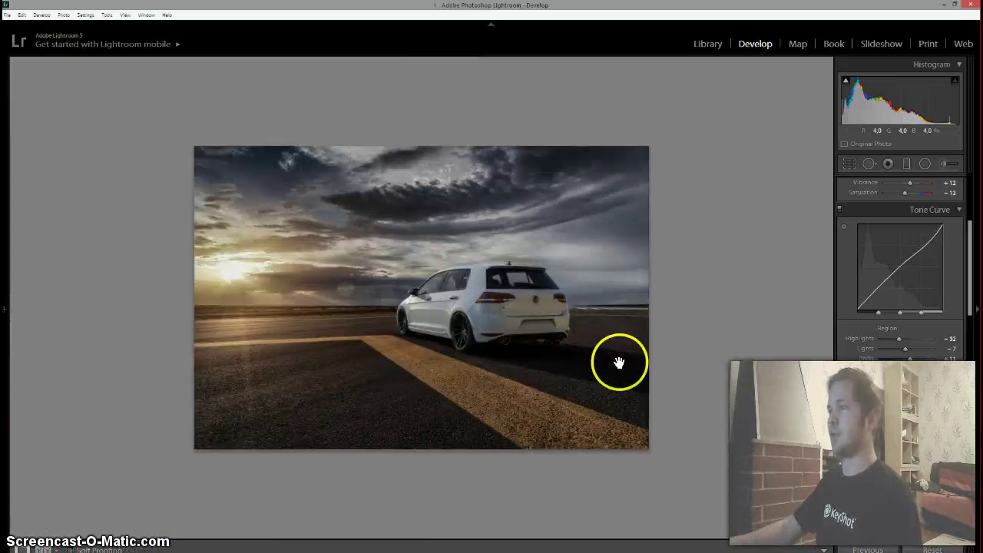
scroll(619, 362, "down", 1, "ctrl")
scroll(534, 284, "up", 2, "ctrl")
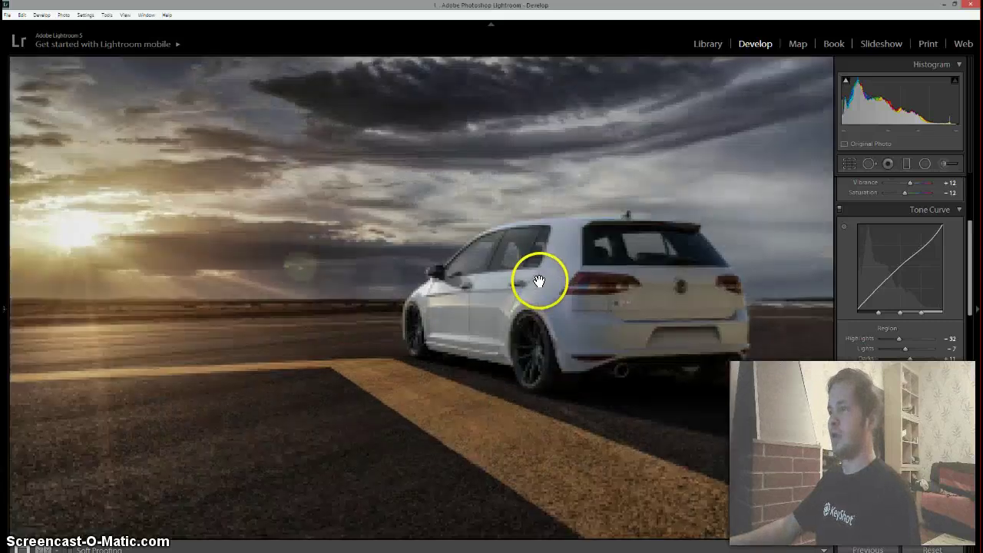
left_click(528, 275)
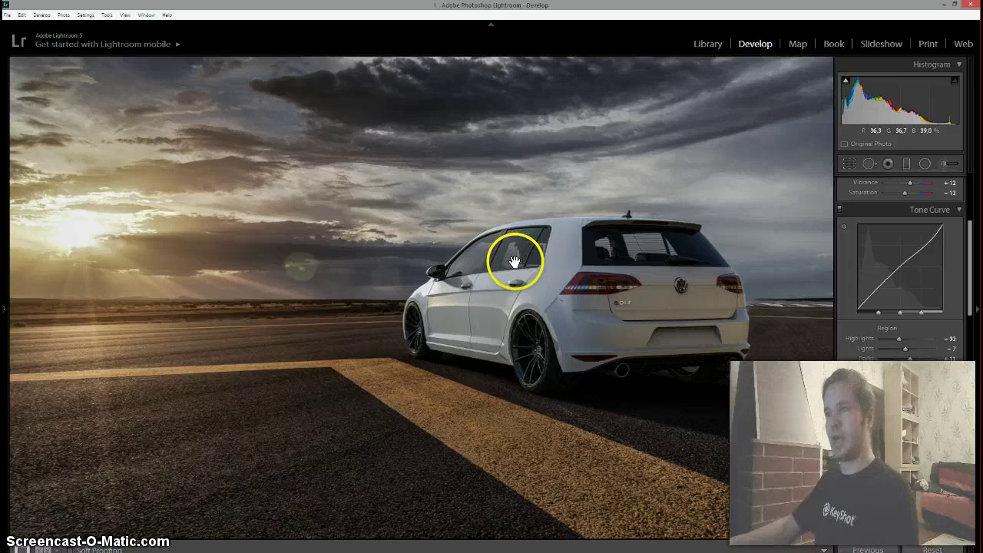
left_click(514, 262)
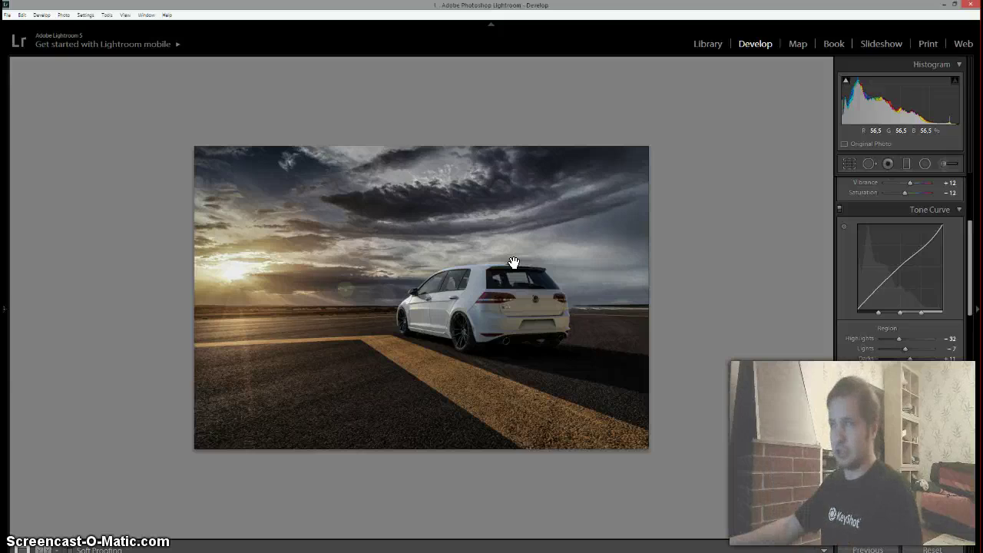
left_click(524, 259)
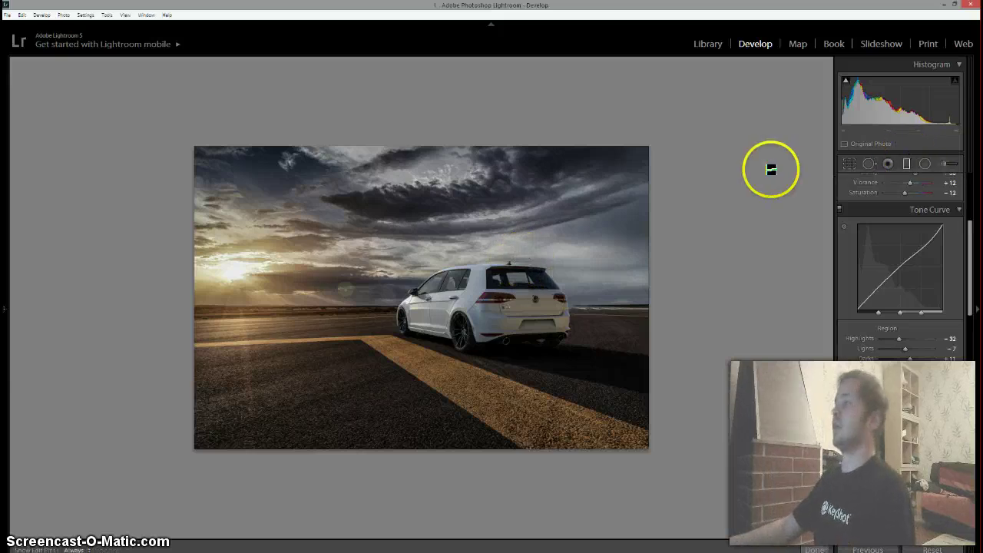
Add a slanted graduated filter fading from the sky's upper-right corner down to the car, with Exposure -0.76 and Clarity -55
left_click(907, 165)
left_click_drag(650, 140, 609, 341)
left_click_drag(921, 241, 904, 241)
left_click_drag(906, 276, 948, 281)
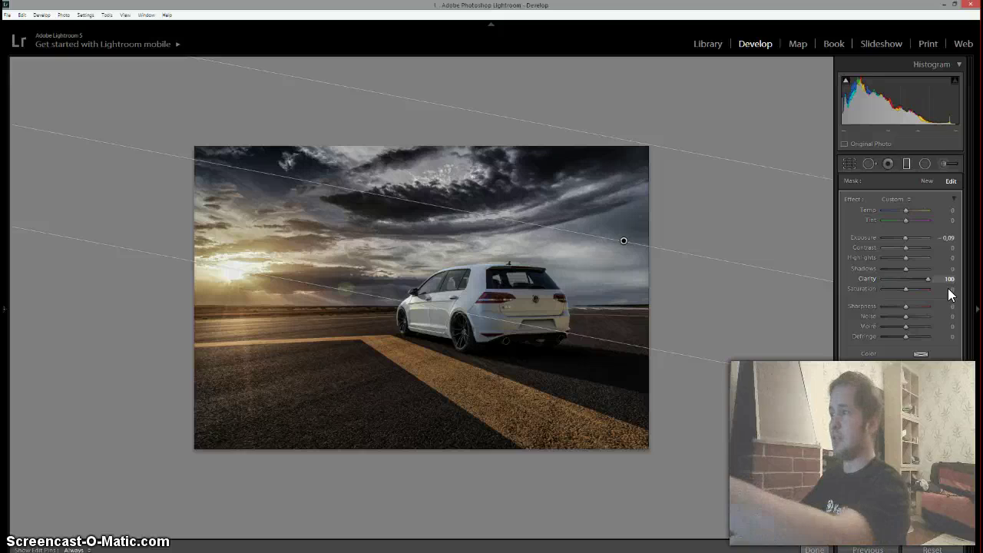
left_click(937, 291)
left_click_drag(936, 288, 894, 274)
left_click_drag(906, 237, 900, 237)
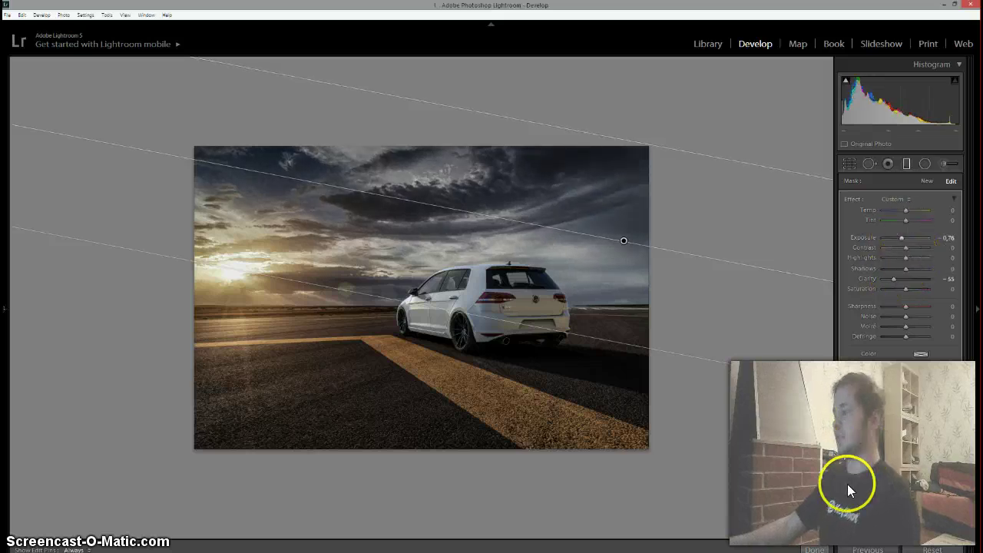
left_click(823, 538)
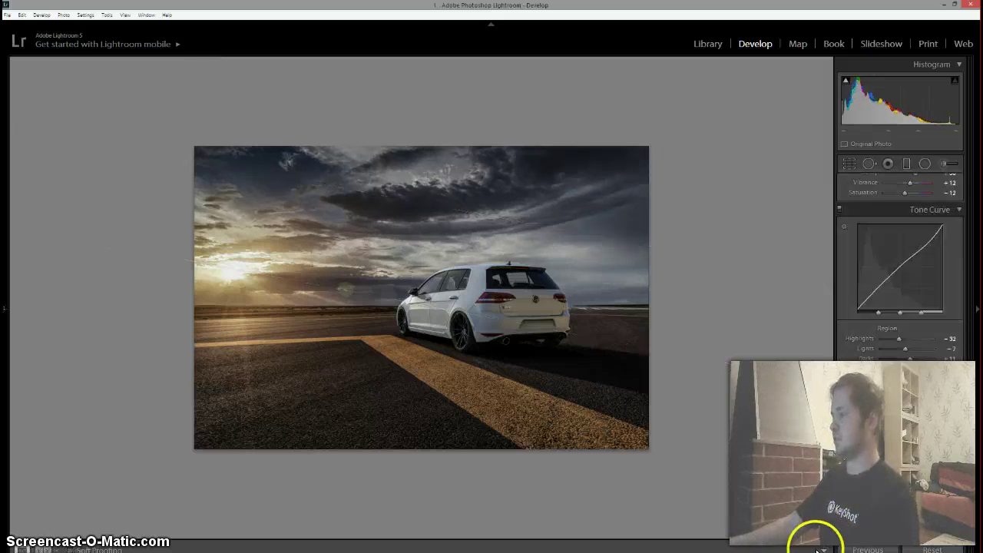
Paint an adjustment brush mask over the whole car body, from the front wheel to the rear bumper
left_click(949, 164)
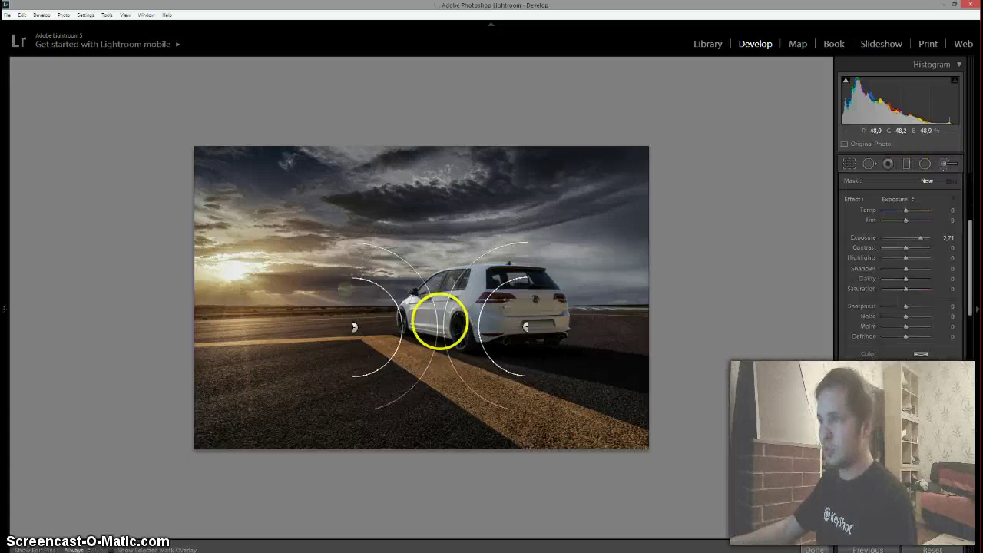
mouse_move(436, 323)
left_mouse_down()
mouse_move(402, 322)
mouse_move(445, 271)
mouse_move(535, 268)
mouse_move(559, 322)
mouse_move(463, 342)
mouse_move(455, 330)
mouse_move(472, 335)
mouse_move(415, 314)
mouse_move(450, 314)
mouse_move(423, 314)
mouse_move(417, 303)
mouse_move(444, 296)
mouse_move(430, 281)
mouse_move(454, 278)
mouse_move(463, 308)
mouse_move(453, 281)
mouse_move(487, 281)
mouse_move(476, 268)
mouse_move(492, 281)
mouse_move(481, 314)
mouse_move(538, 309)
left_mouse_up()
key("h")
key("h")
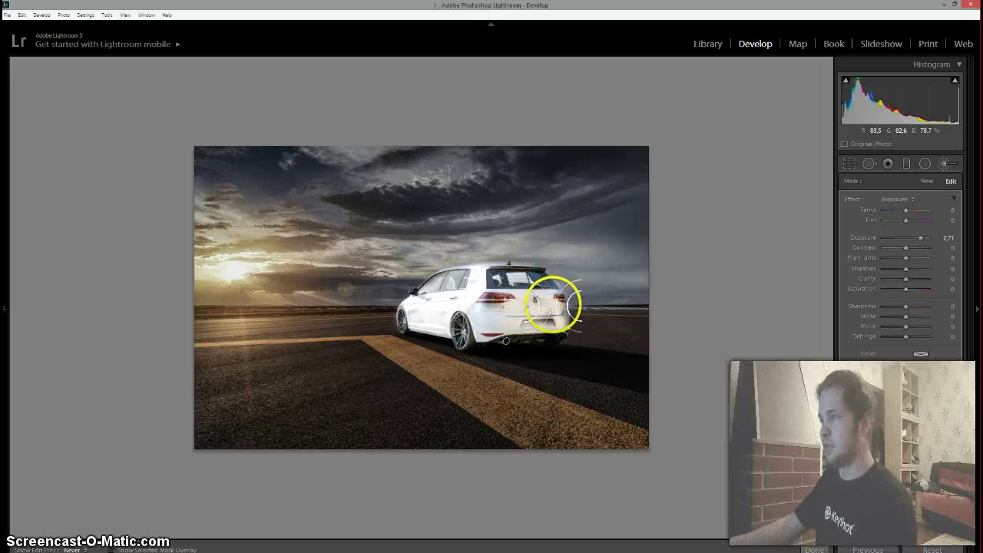
key("h")
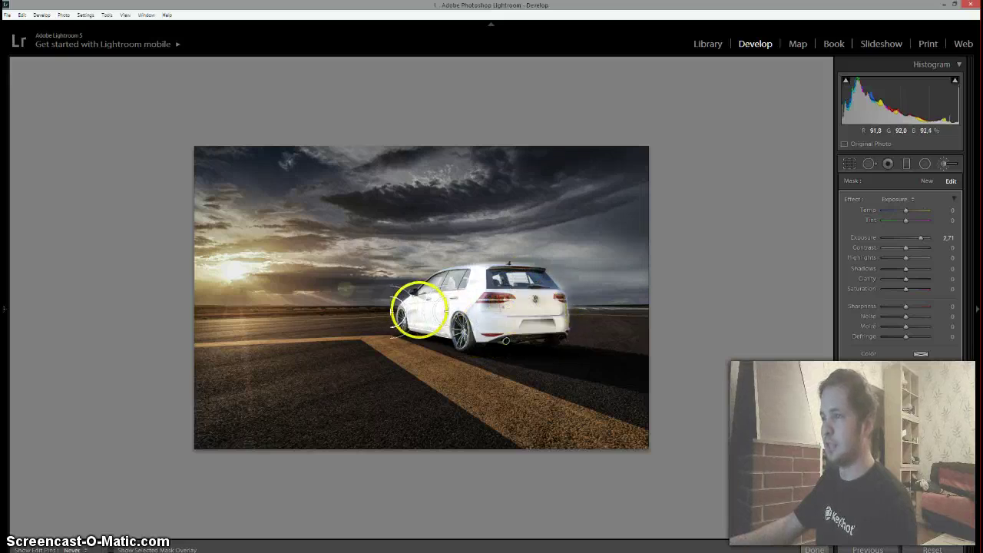
key("h")
Set the car brush mask's Exposure to -0.67 and close the adjustment brush
left_click_drag(920, 239, 900, 237)
double_click(903, 236)
left_click(506, 285)
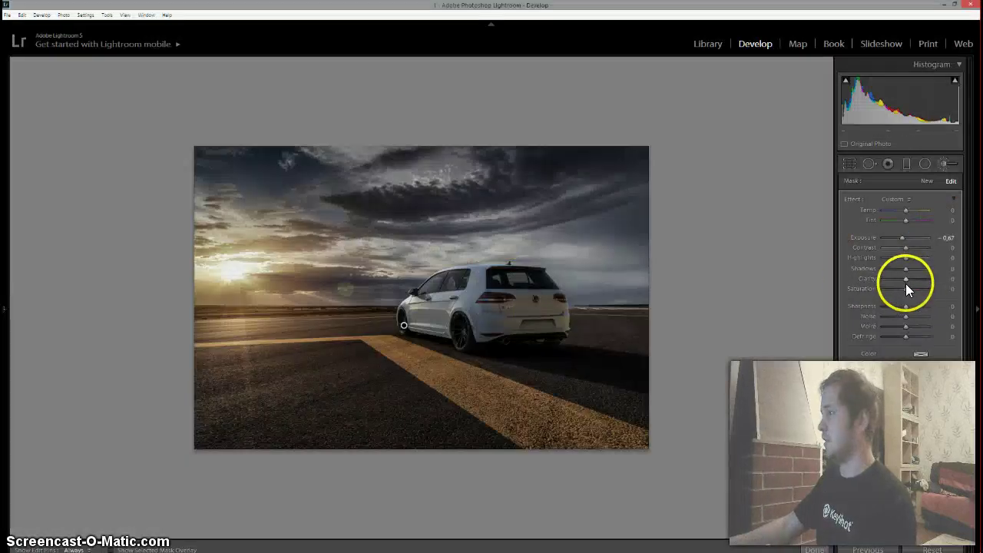
left_click(944, 165)
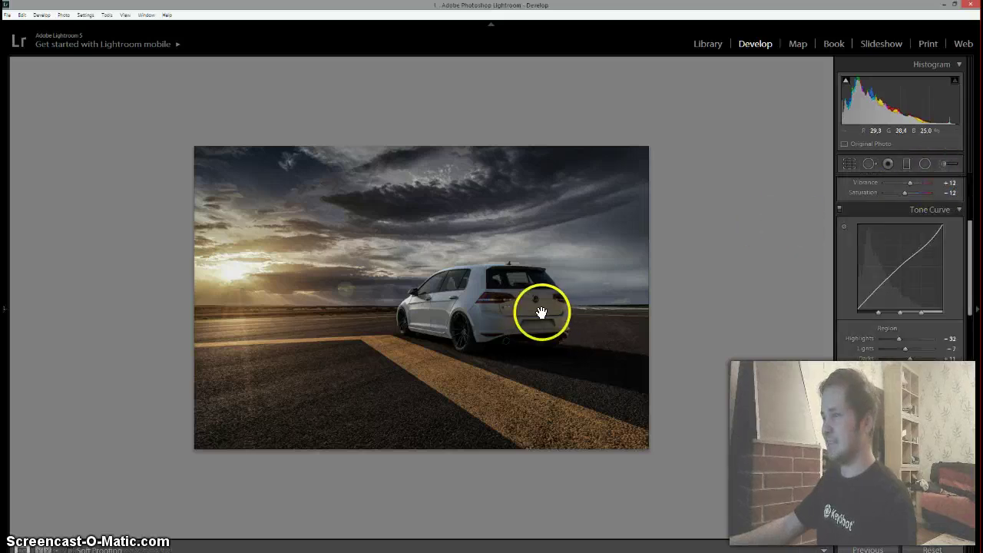
Reselect the car's brush mask and set Temp to -7, Exposure to -0.09, Contrast to 2 and Clarity to 7
left_click(945, 165)
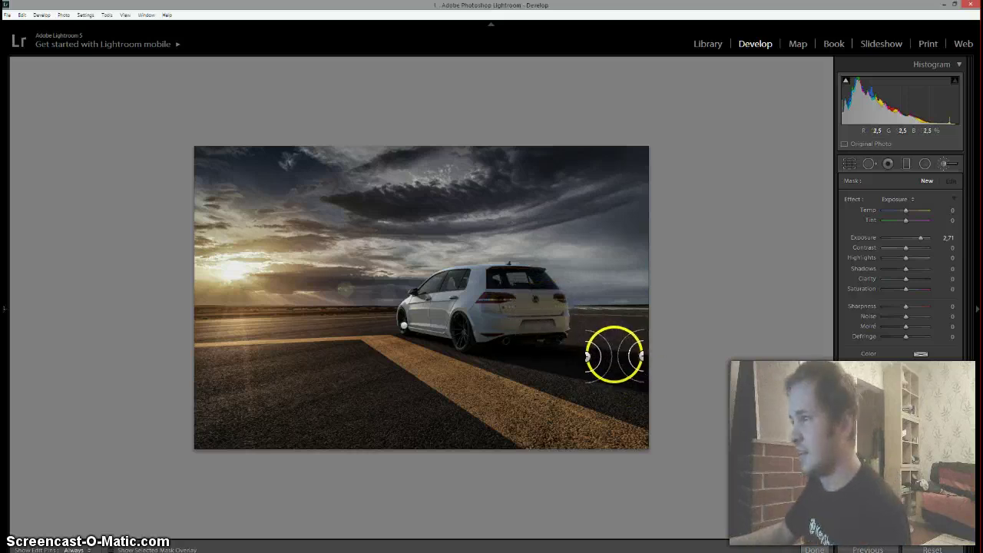
left_click(404, 324)
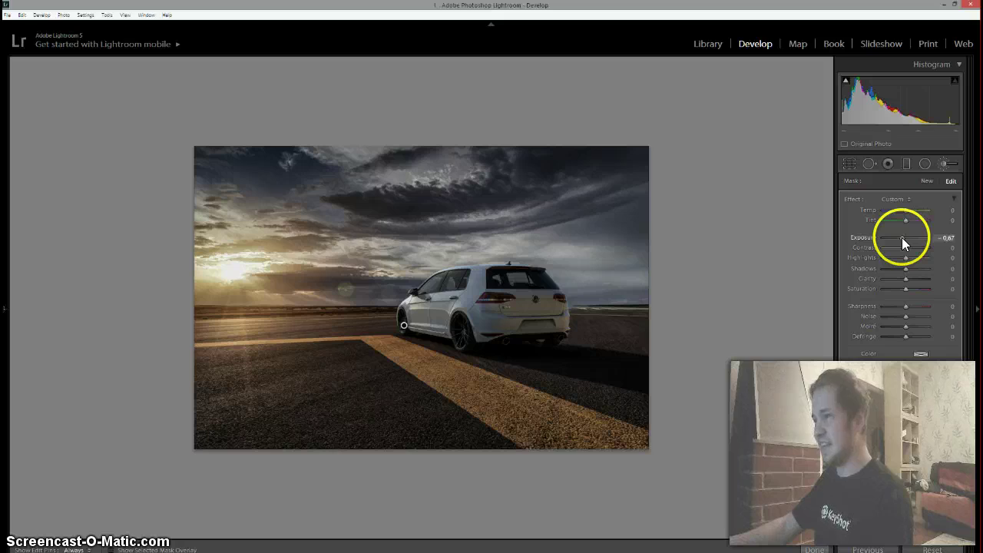
left_click_drag(900, 239, 903, 238)
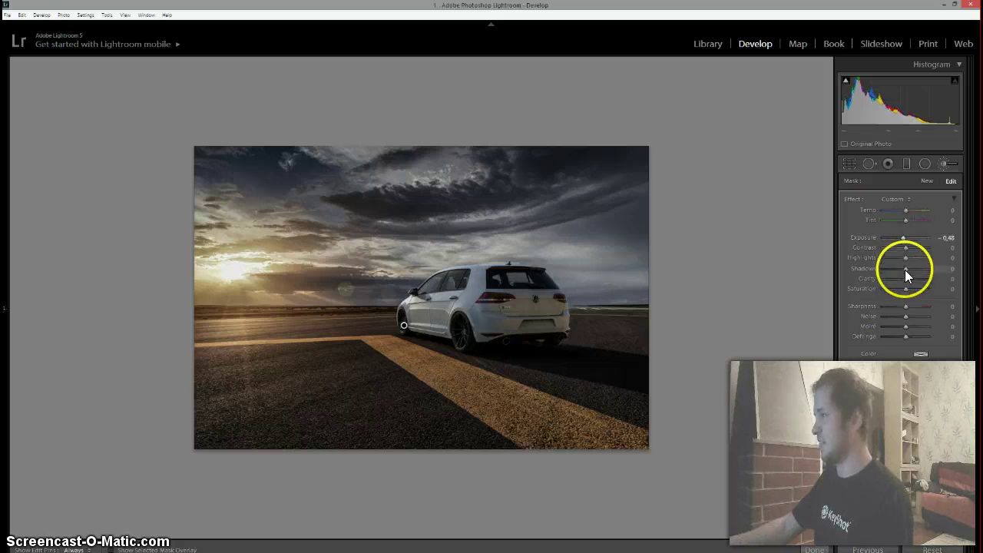
left_click_drag(905, 280, 907, 279)
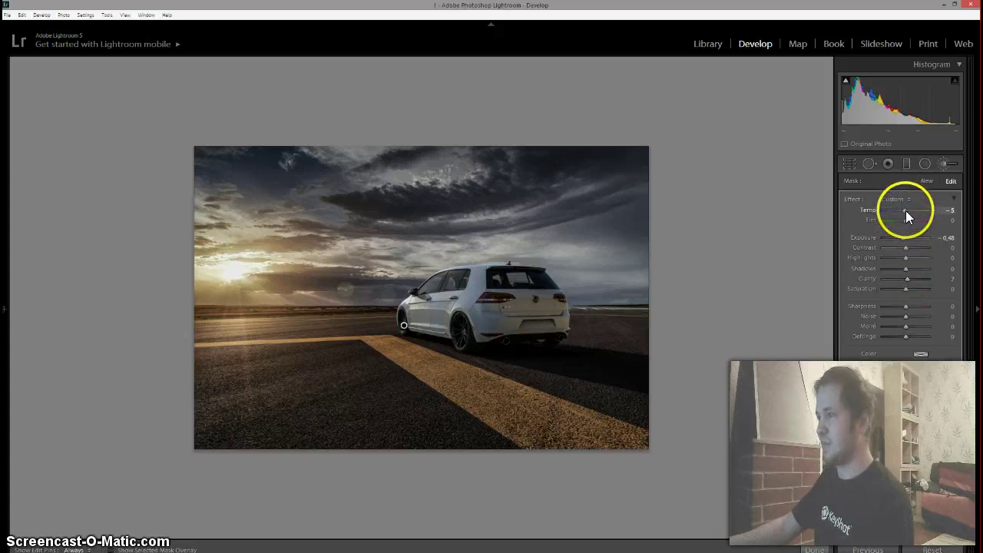
left_click_drag(905, 211, 905, 211)
left_click_drag(906, 248, 907, 249)
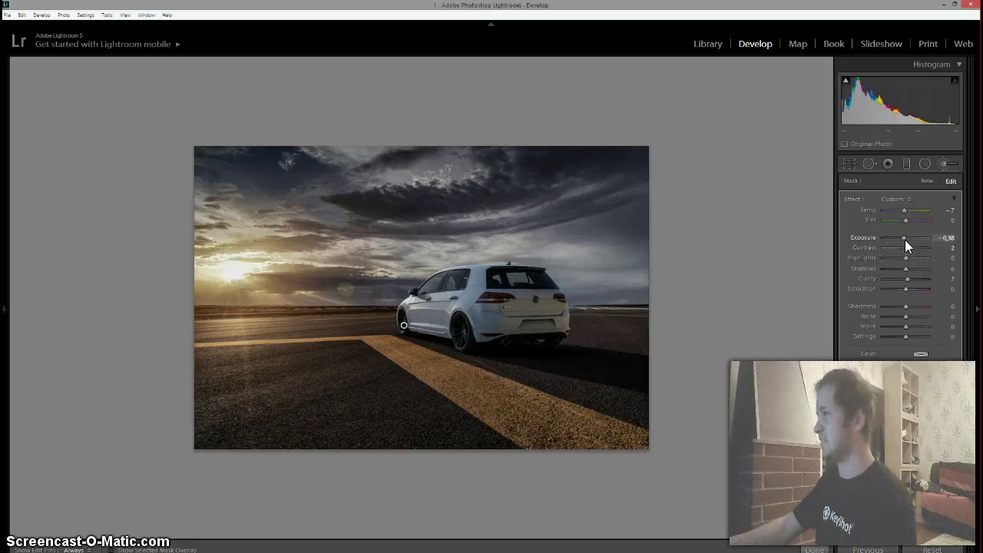
left_click_drag(906, 238, 905, 239)
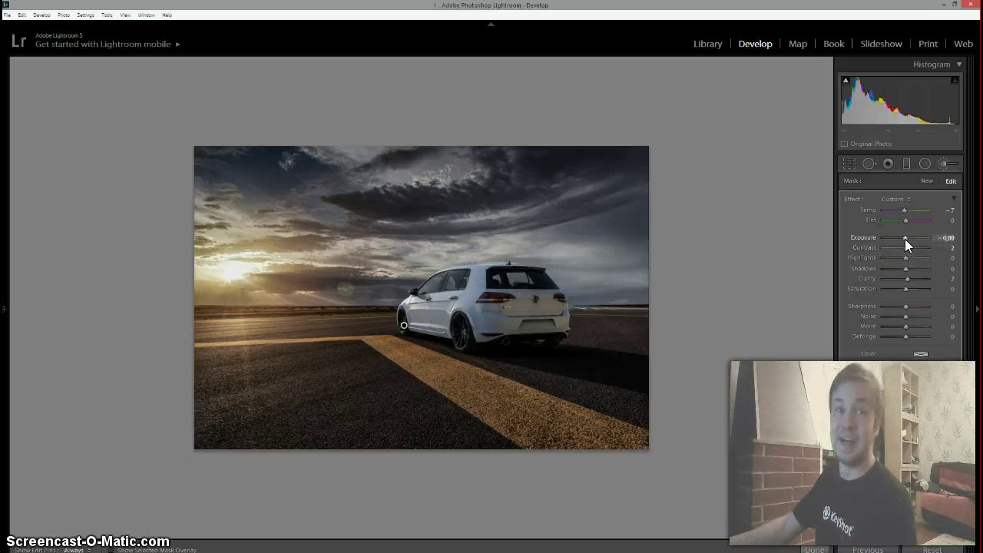
left_click(880, 281)
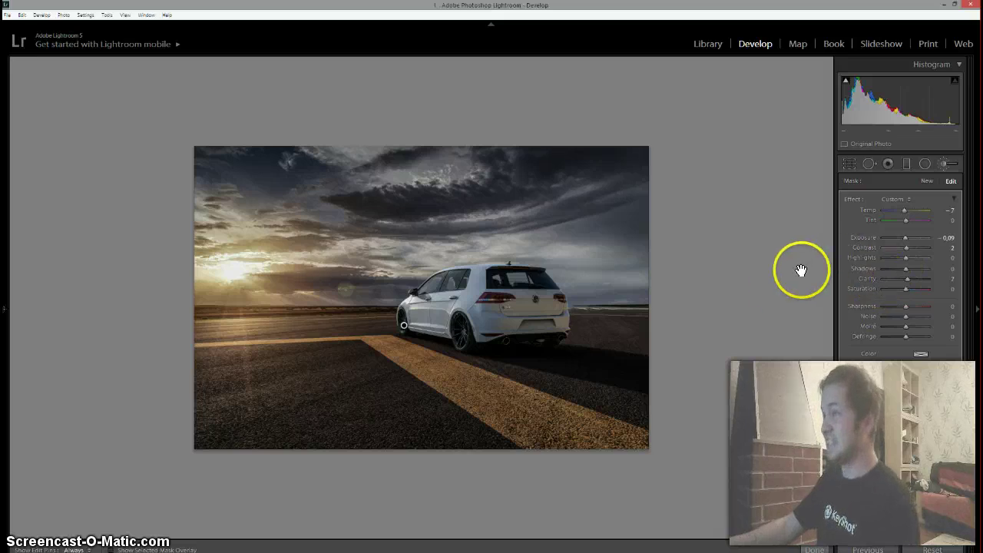
left_click(816, 550)
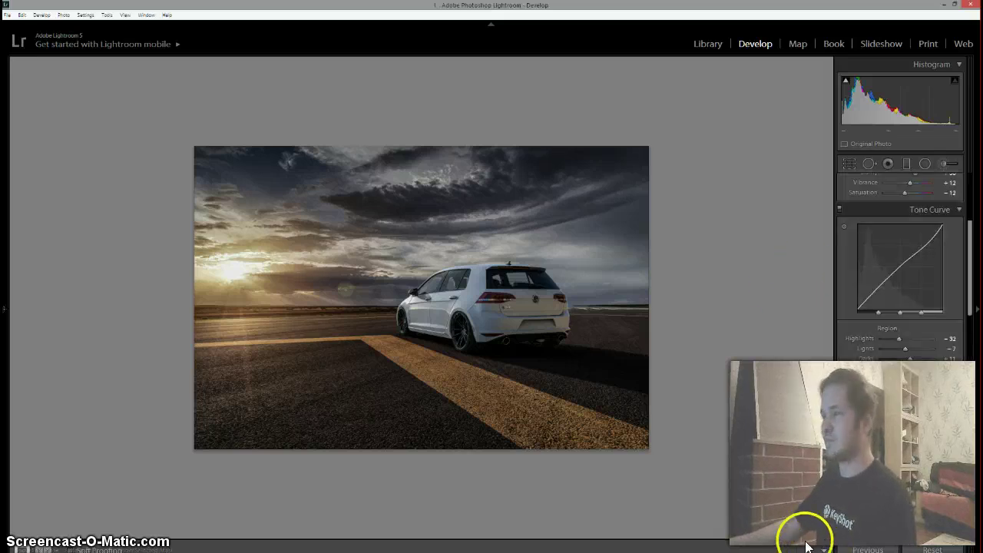
Paint a new adjustment brush mask over the car's rear and front wheels
left_click(515, 318)
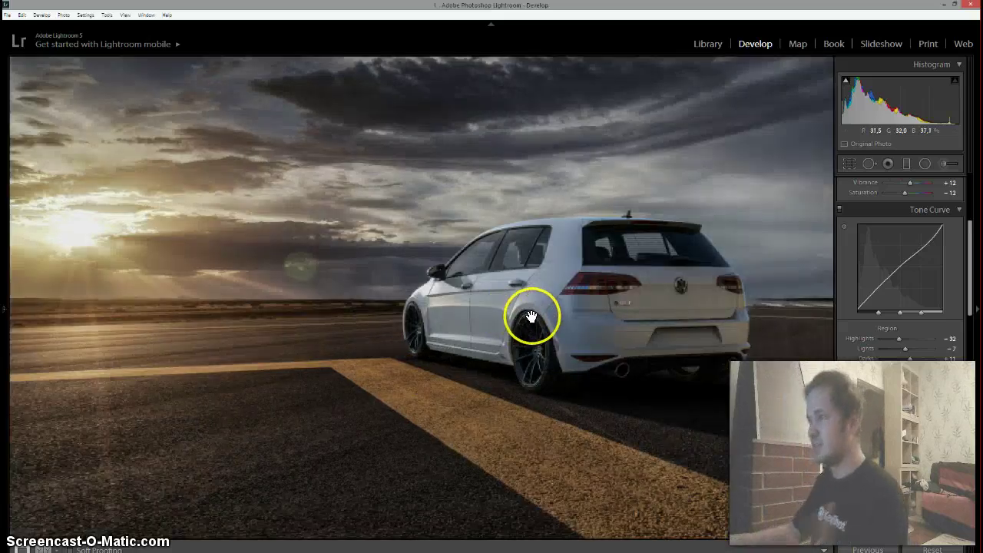
key("ctrl+equal")
left_click(972, 169)
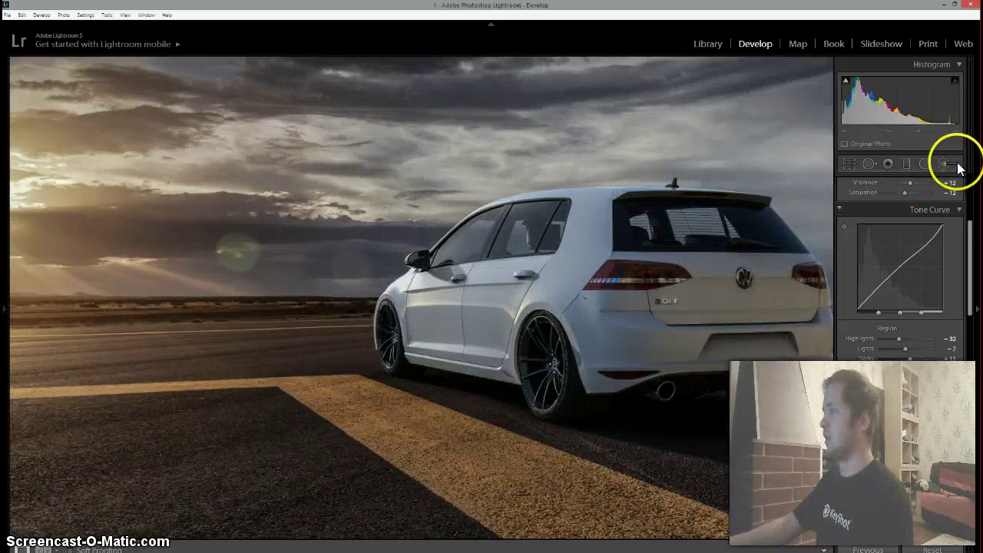
left_click(956, 165)
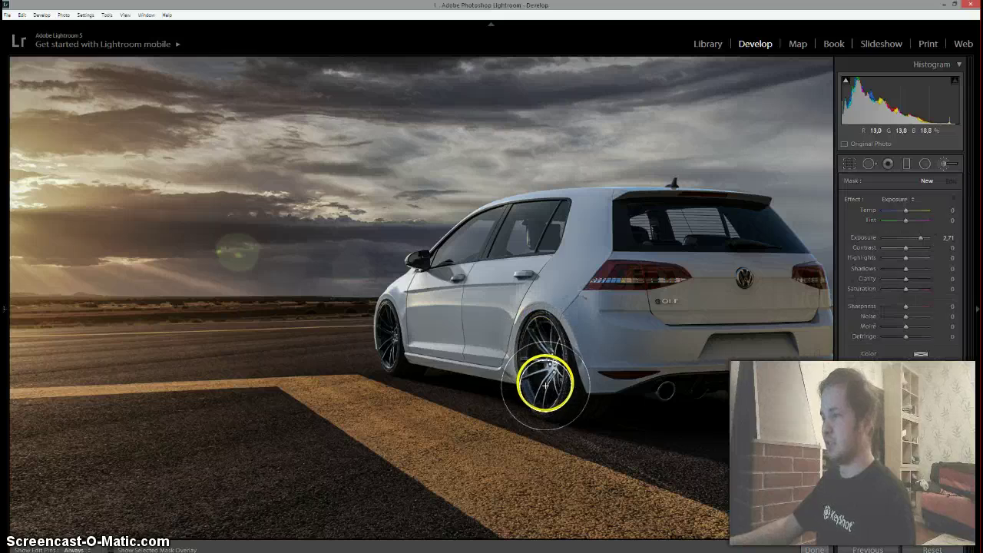
mouse_move(396, 334)
left_mouse_down()
mouse_move(391, 326)
mouse_move(392, 344)
left_mouse_up()
key("h")
key("h")
Set the wheel mask to Exposure 0.19, Contrast 24, Shadows -14 and Clarity 40, and finish the brush adjustment
left_click_drag(918, 239, 908, 239)
left_click_drag(908, 280, 912, 280)
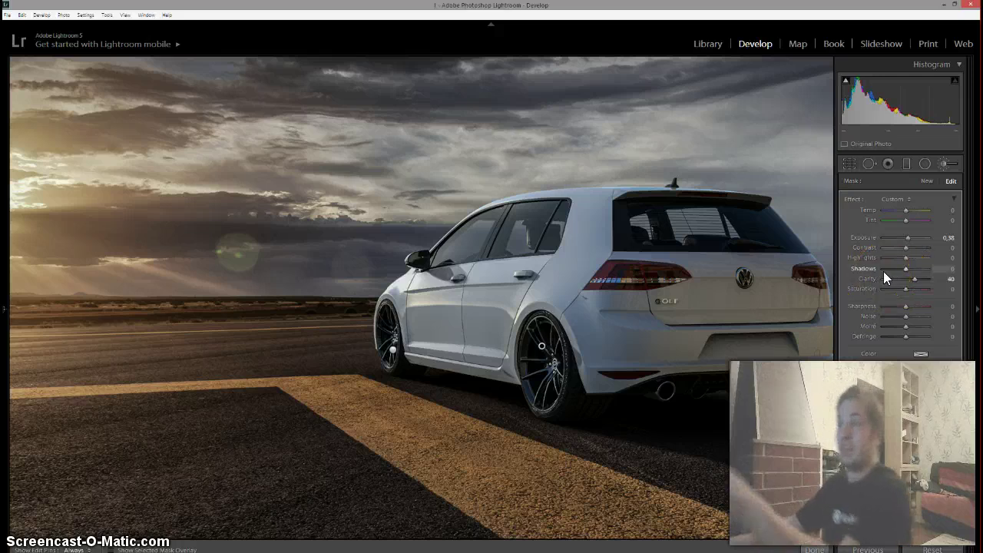
left_click(826, 245)
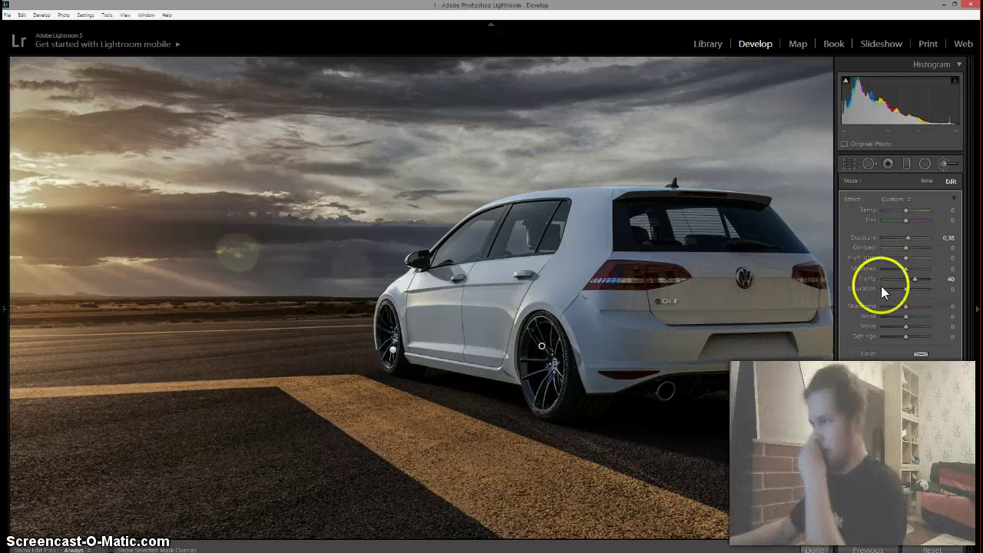
left_click_drag(909, 239, 907, 239)
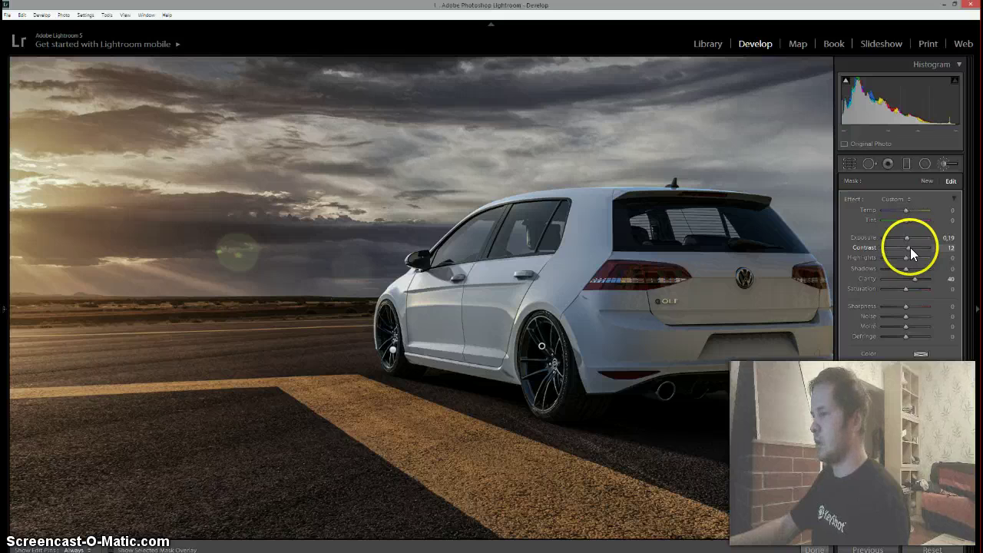
left_click_drag(907, 268, 903, 267)
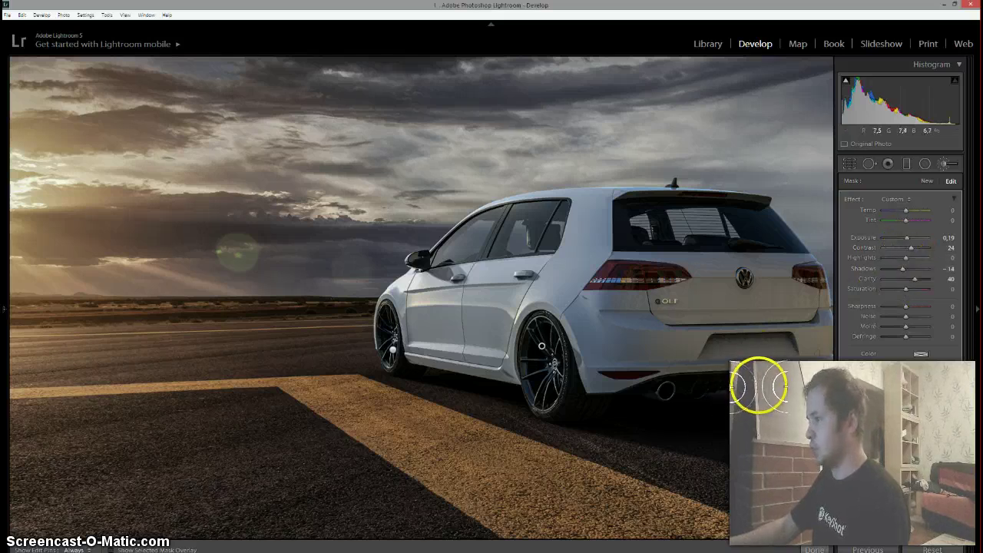
left_click(816, 393)
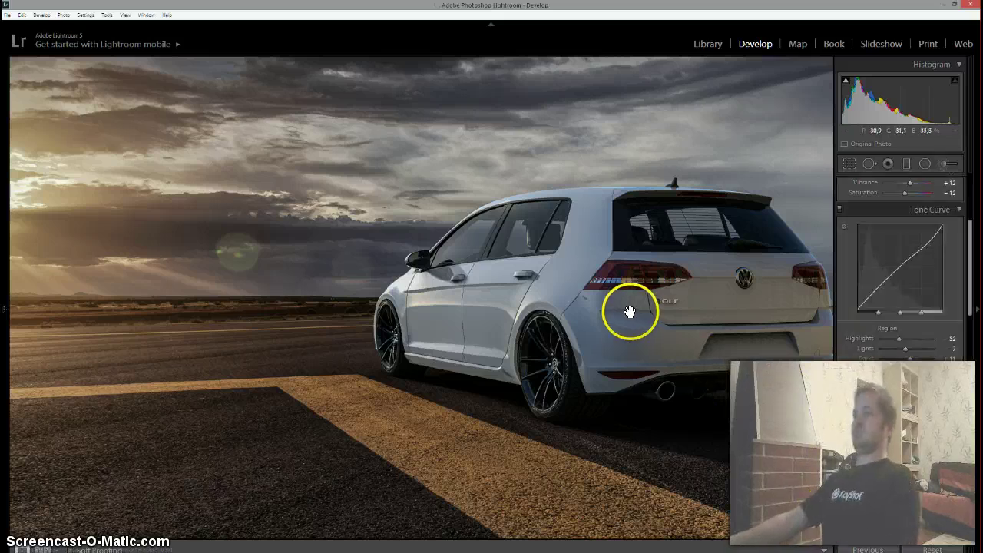
Crop the photo to a wider panoramic format by trimming its height while keeping the full width, and apply the crop
left_click(637, 304)
key("ctrl+alt+minus")
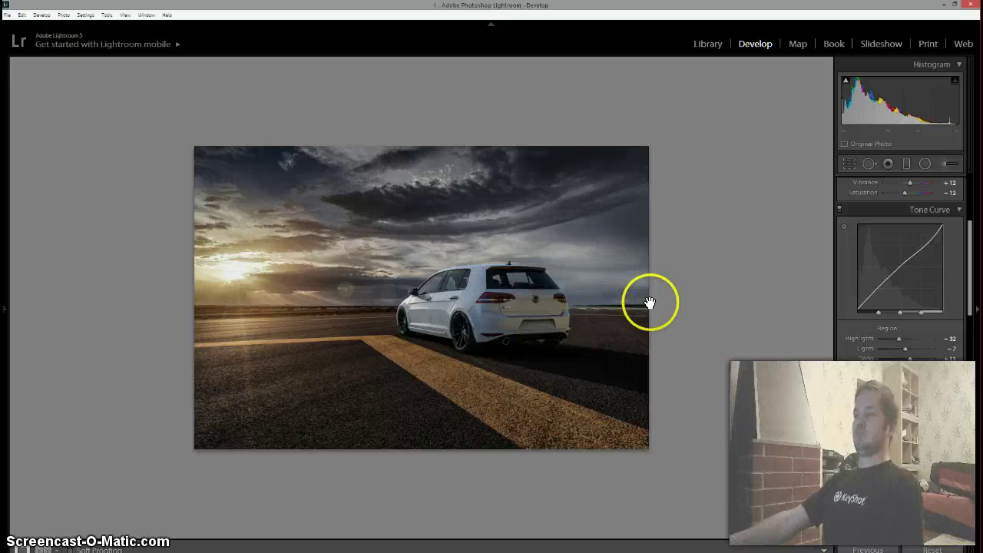
left_click(858, 163)
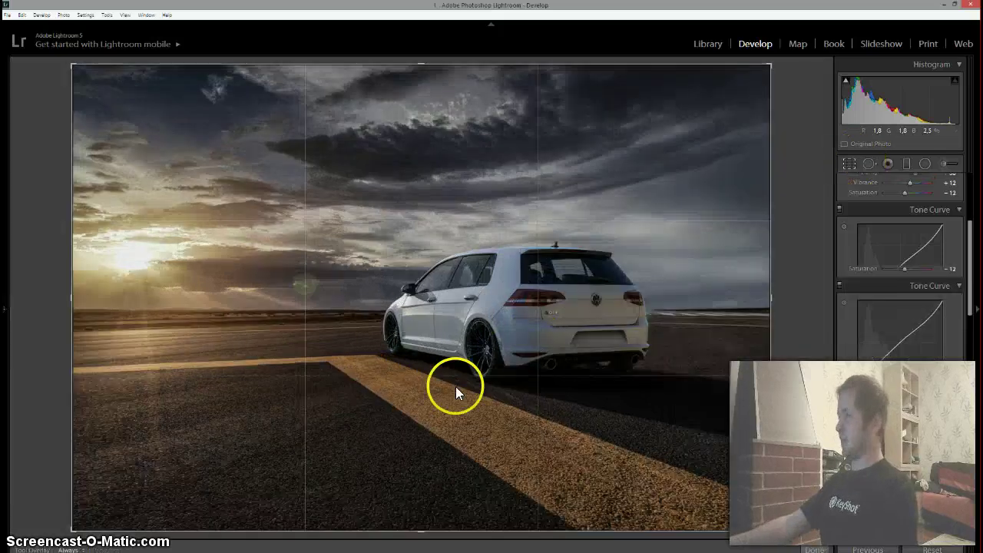
left_click_drag(411, 528, 425, 474)
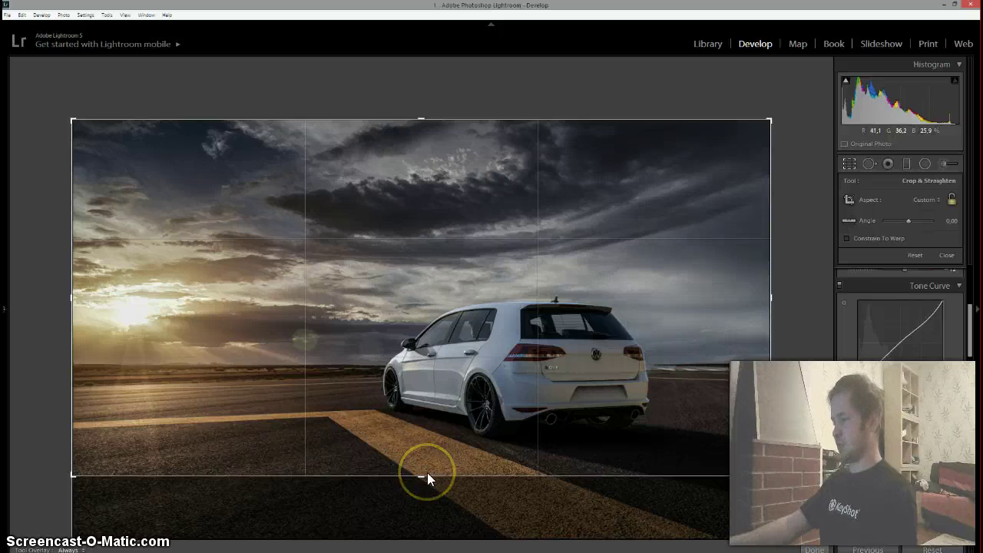
left_click(812, 549)
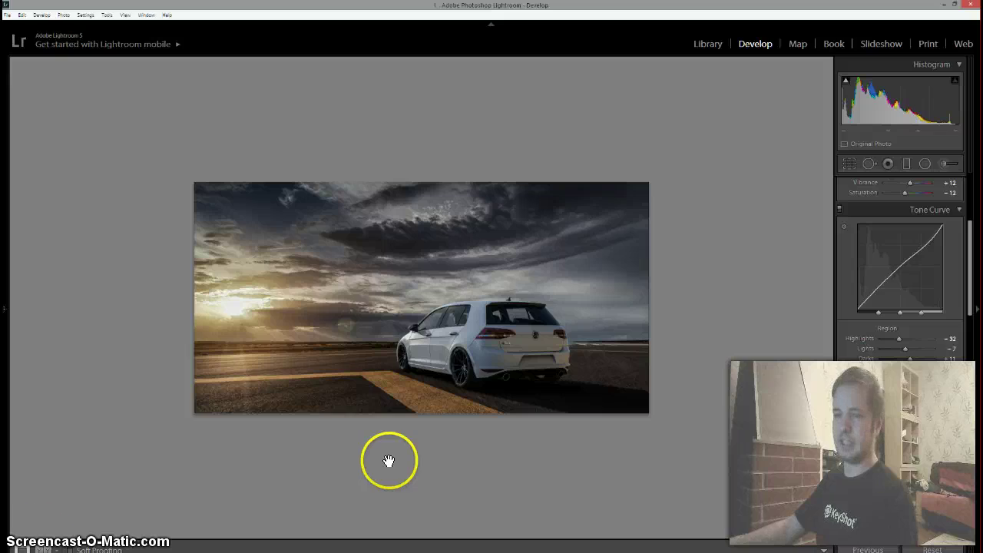
Compare the before and after versions of the photo side by side, with the adjustment controls hidden for a larger view
left_click(44, 549)
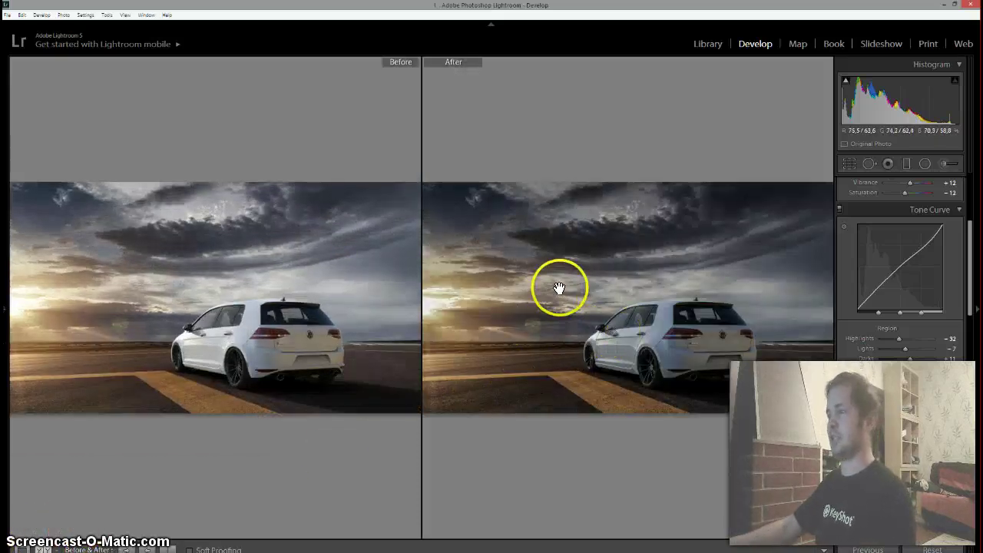
scroll(565, 288, "down", 1)
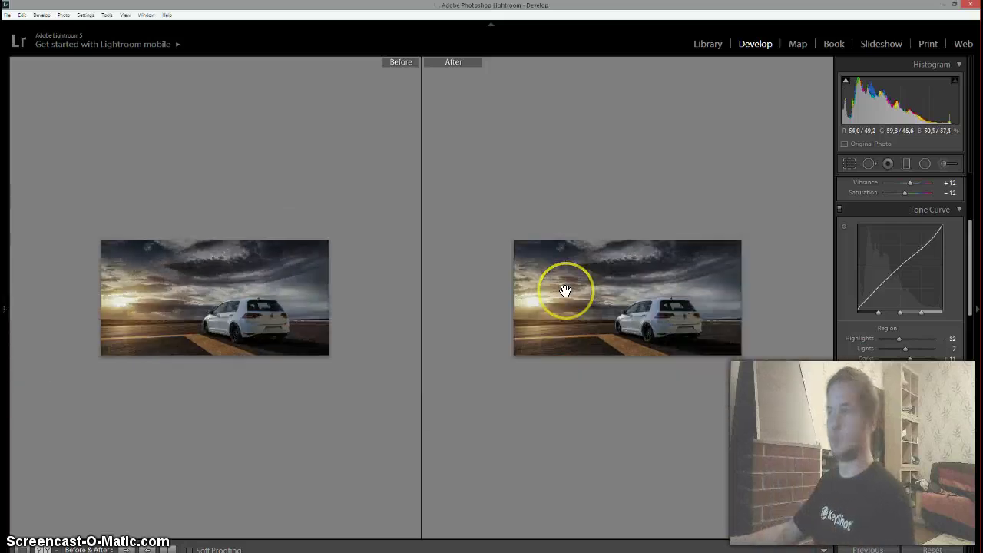
key("ctrl+equal")
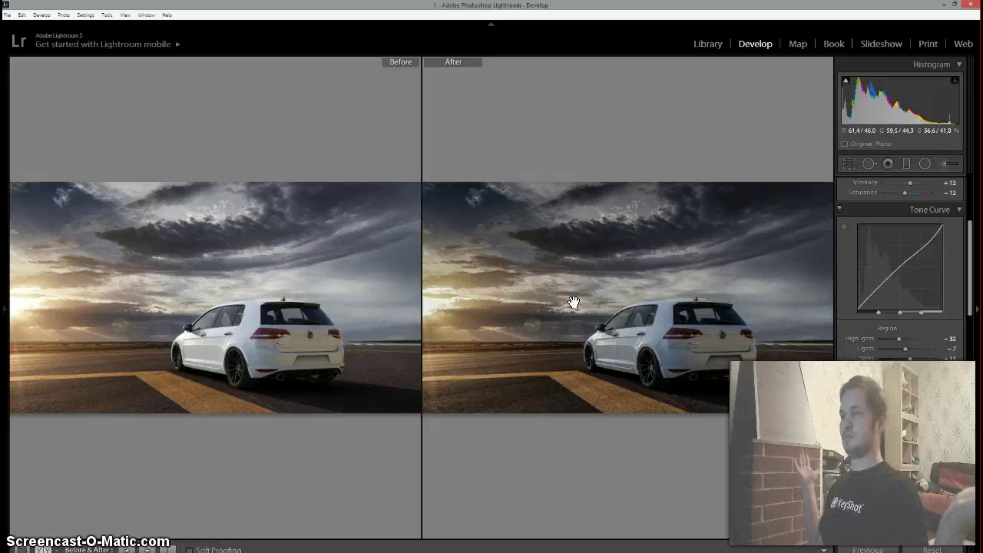
left_click(977, 284)
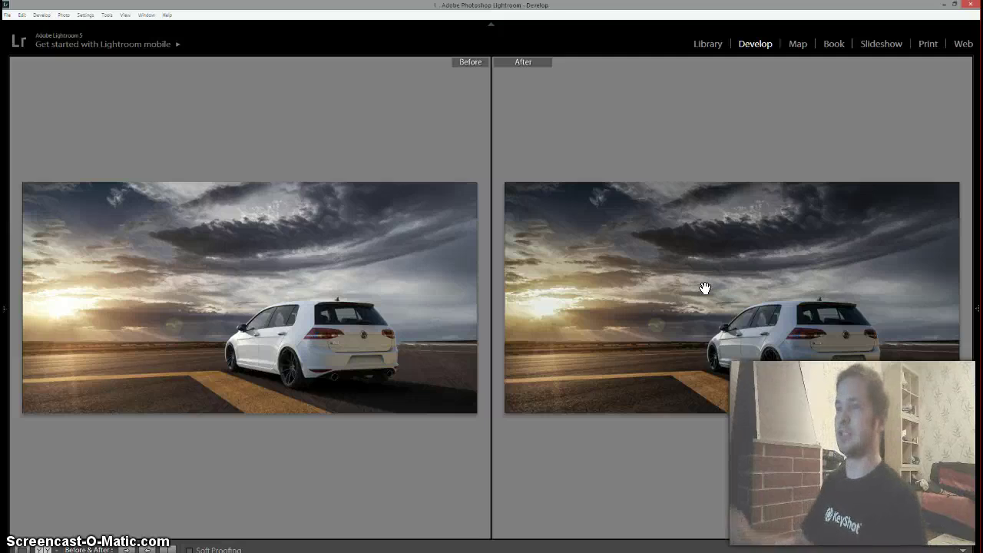
Export the retouched and cropped photo from Lightroom as ADL_GOLF_SUNSET_222
key("ctrl+shift+e")
left_click(626, 283)
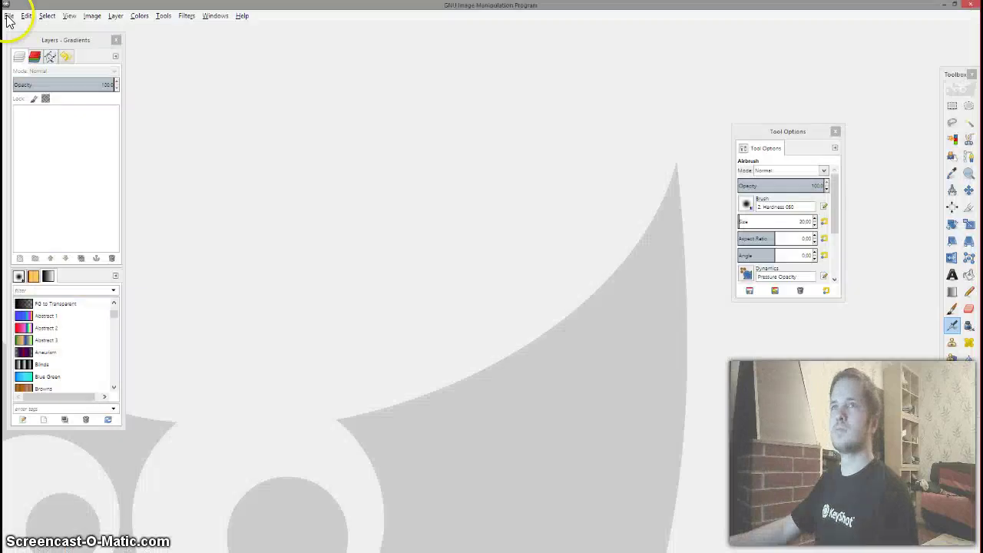
Start opening an image in GIMP and browse to the backup_primary (E:) drive
left_click(9, 16)
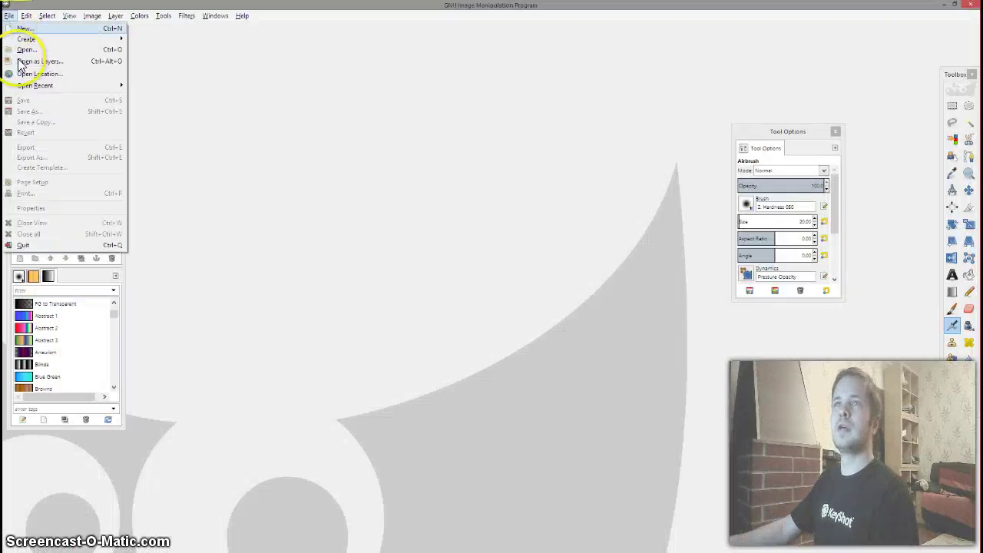
left_click(20, 51)
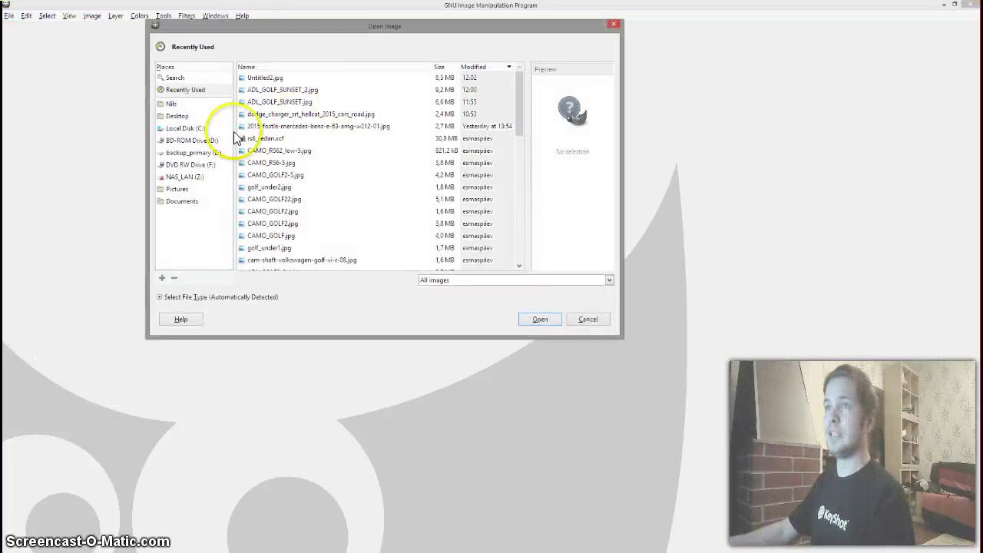
left_click(192, 152)
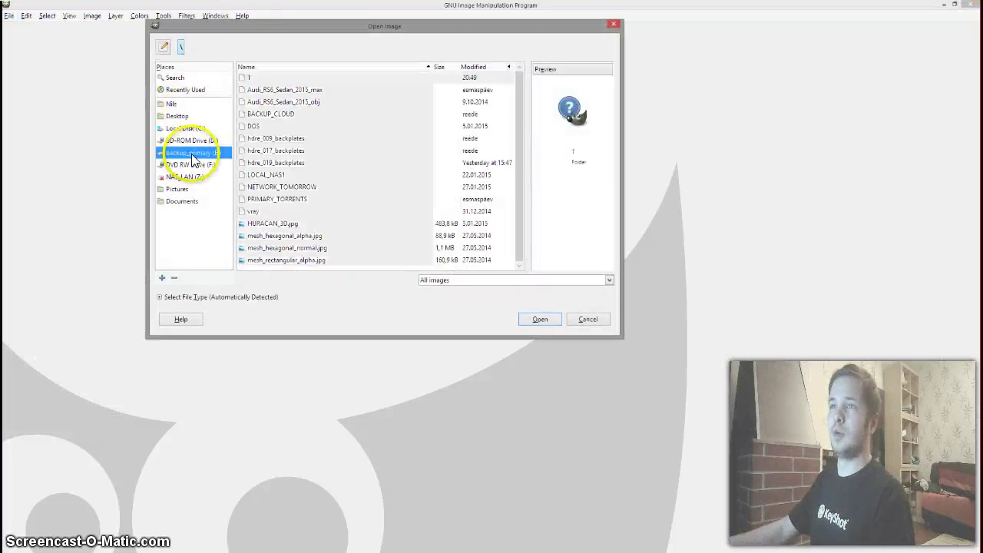
left_click(288, 175)
key("Up")
key("Up")
key("Up")
key("Up")
key("Up")
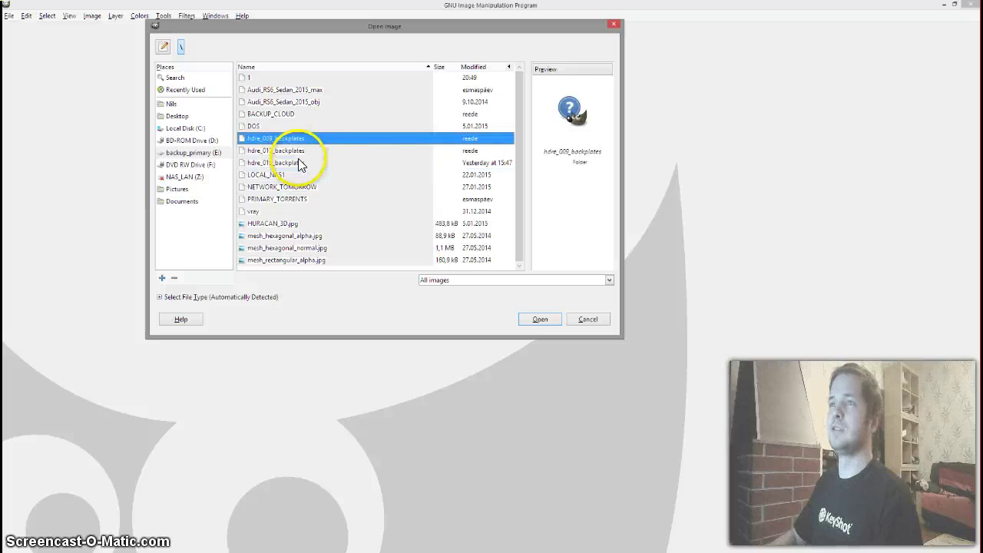
type("'")
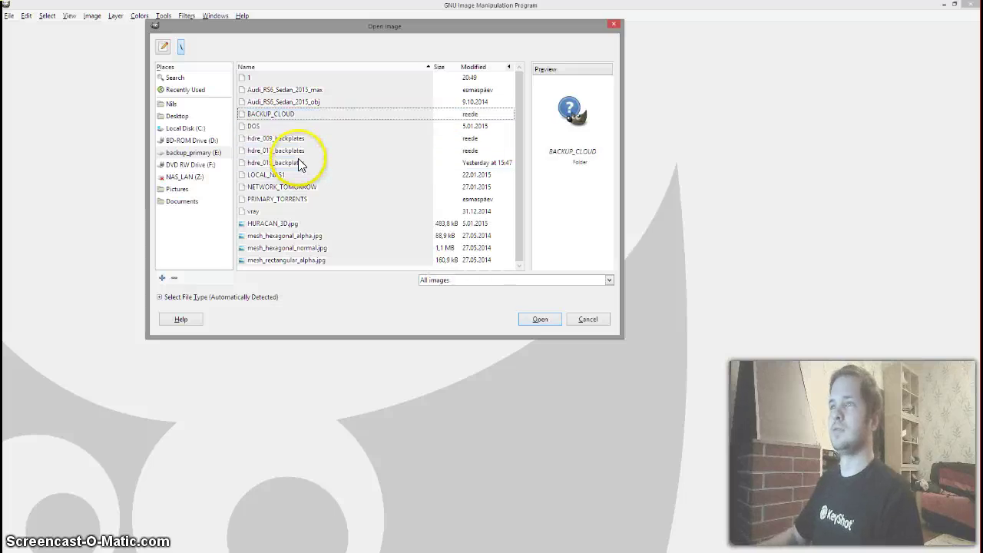
key("Down")
key("Up")
key("Down")
key("Return")
key("Down")
key("Down")
key("Down")
key("Down")
key("Down")
key("Up")
key("Return")
key("Return")
key("Down")
key("Down")
key("Up")
key("Return")
key("Down")
key("Down")
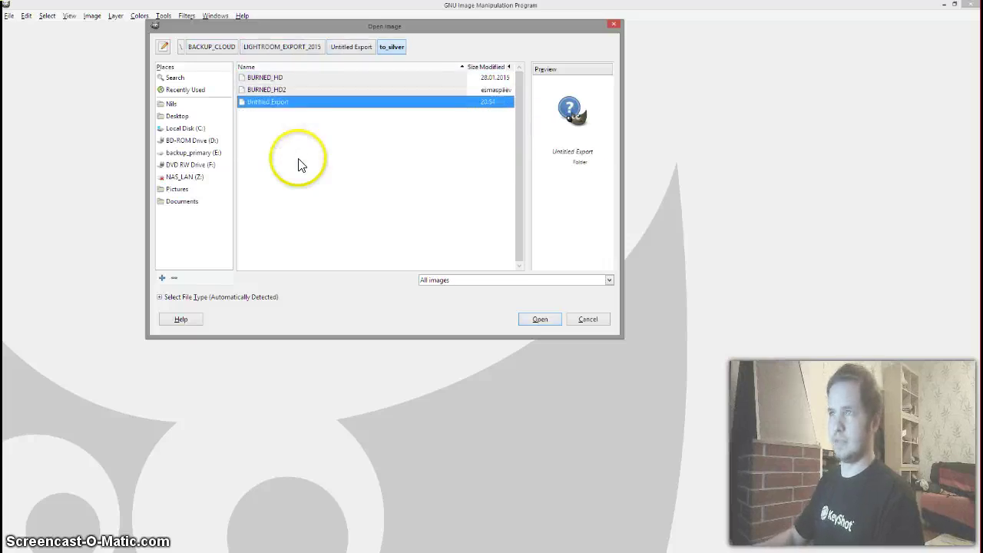
key("Return")
key("shift+Tab")
key("Down")
key("Return")
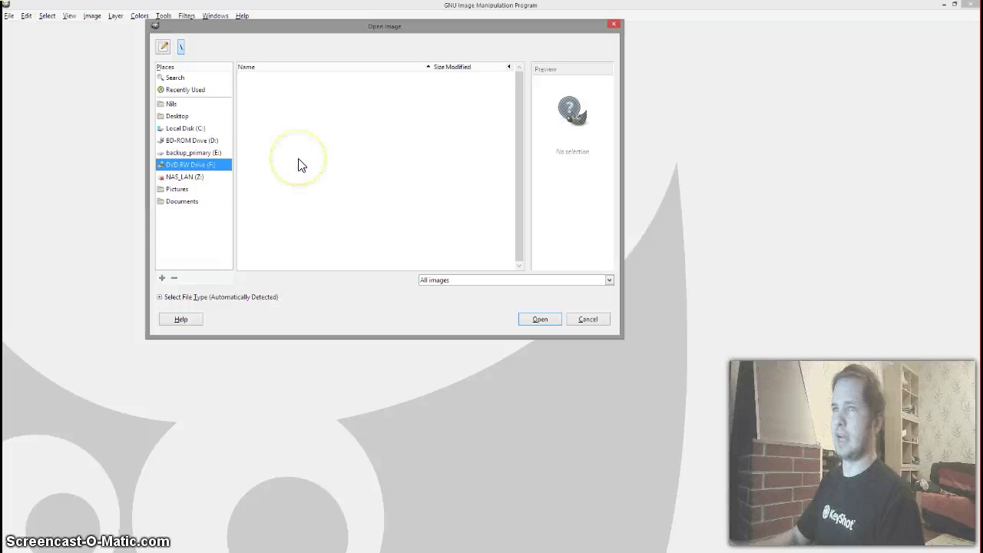
key("Up")
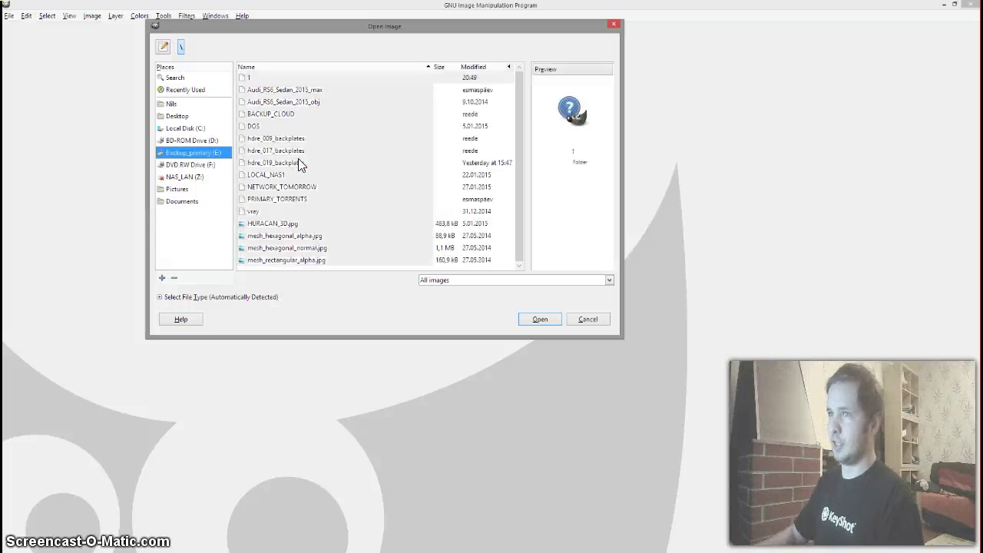
Open the exported ADL_GOLF_SUNSET_222 image from BACKUP_CLOUD, LIGHTROOM_EXPORT_2015, Untitled Export, to_silver, Untitled Export
double_click(265, 115)
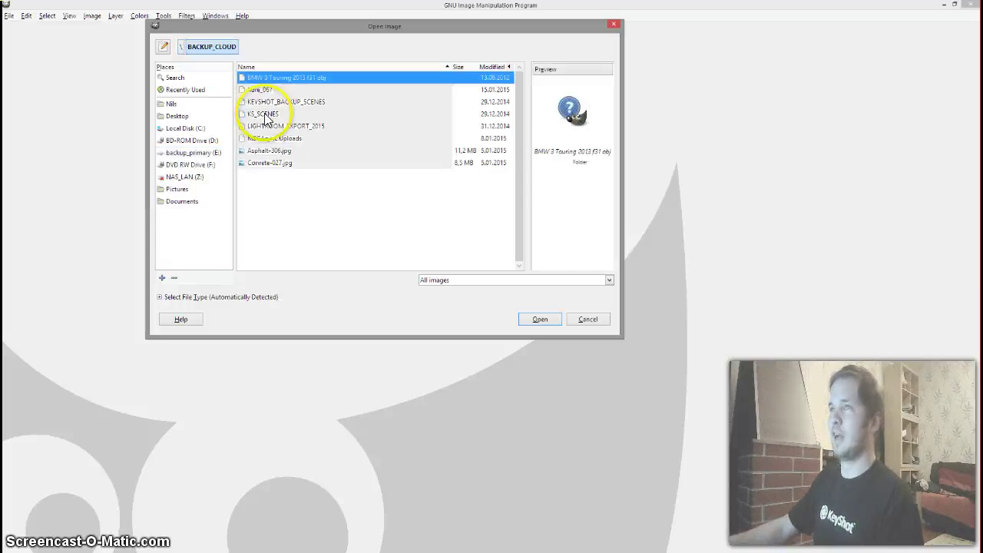
double_click(281, 128)
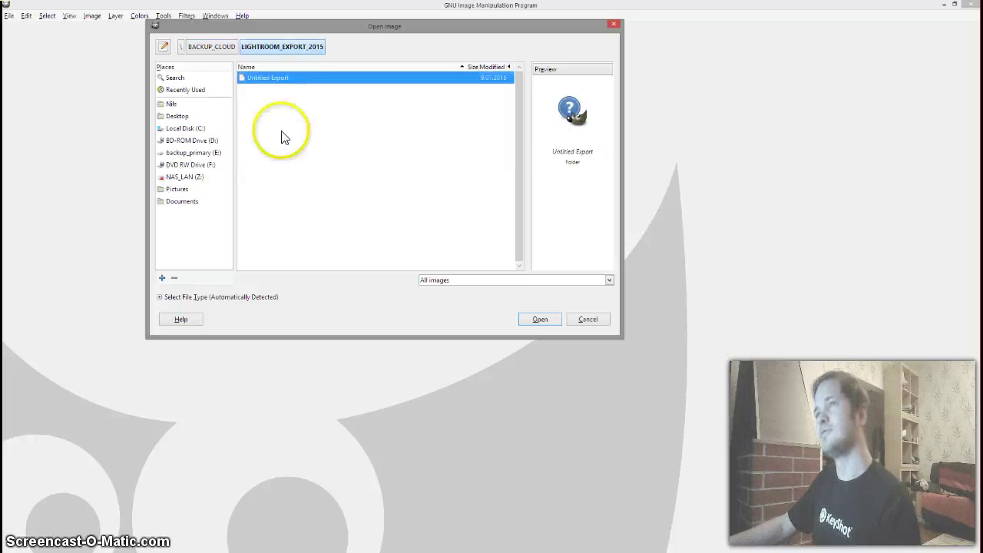
double_click(300, 78)
double_click(259, 91)
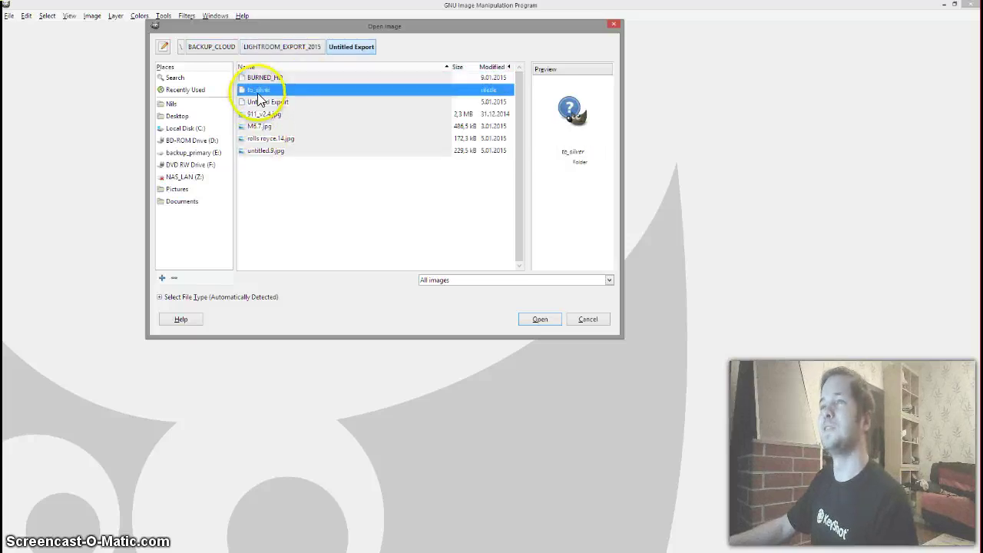
double_click(261, 102)
left_click(295, 176)
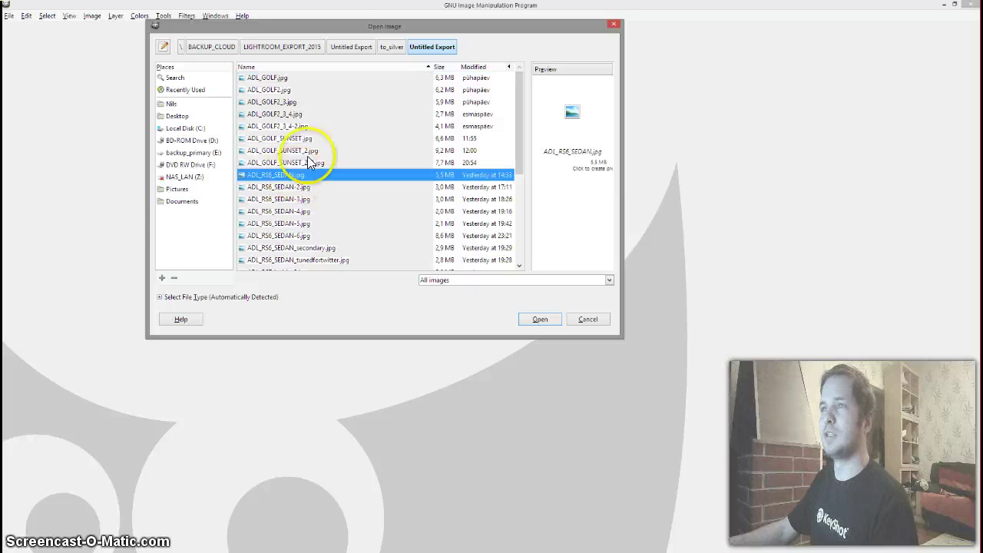
left_click(313, 163)
left_click(527, 316)
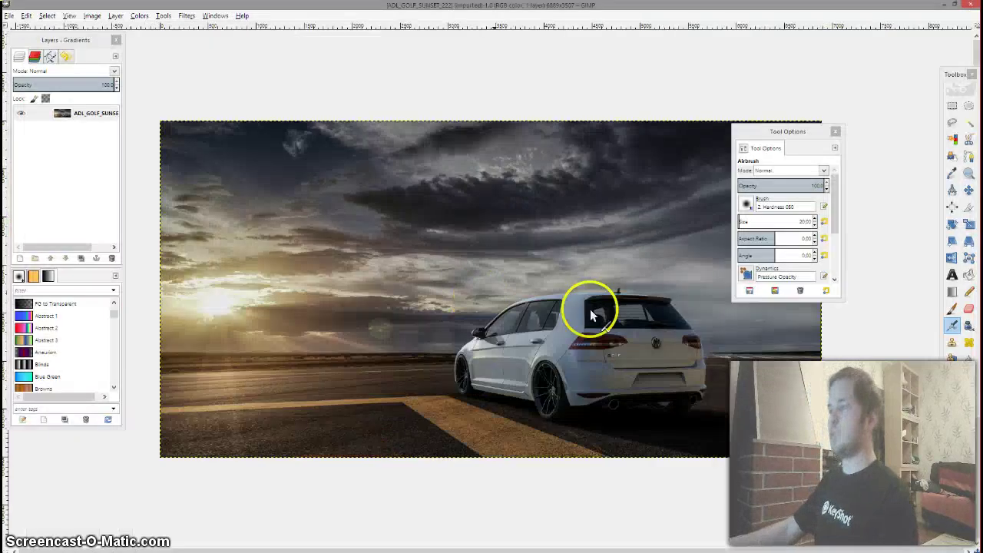
Add a new transparent layer, 6889 by 3507 px, above the photo
middle_click_drag(662, 292, 647, 268)
scroll(477, 280, "up", 1, "ctrl")
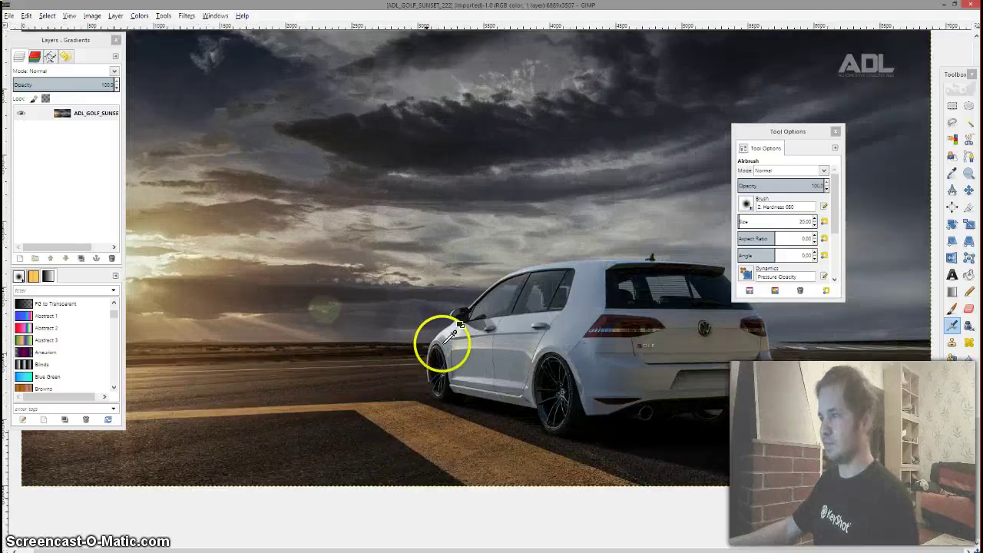
scroll(468, 320, "down", 1, "ctrl")
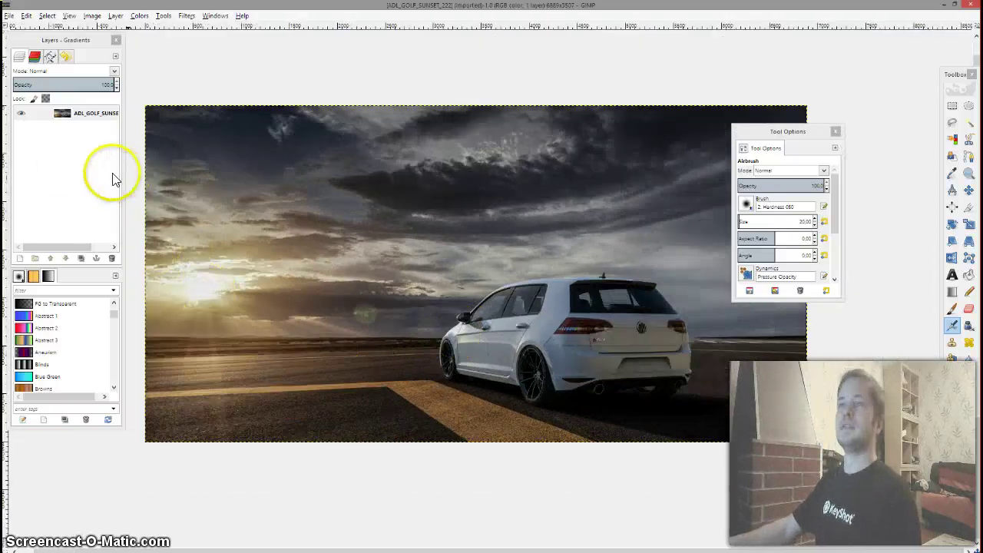
right_click(65, 159)
left_click(77, 184)
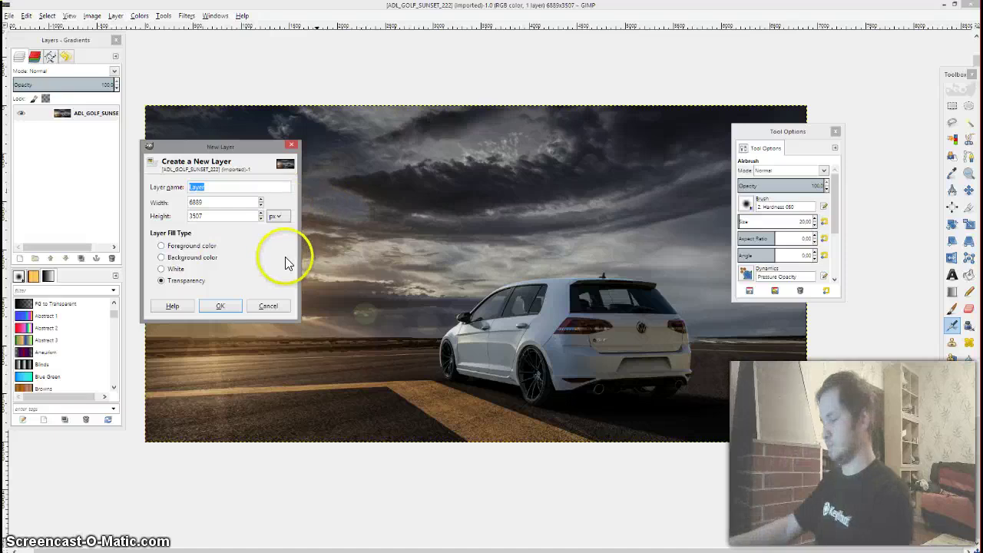
left_click(221, 306)
Sample the warm sky colour beside the sun from the photo layer as the foreground colour with the Color Picker
left_click(953, 326)
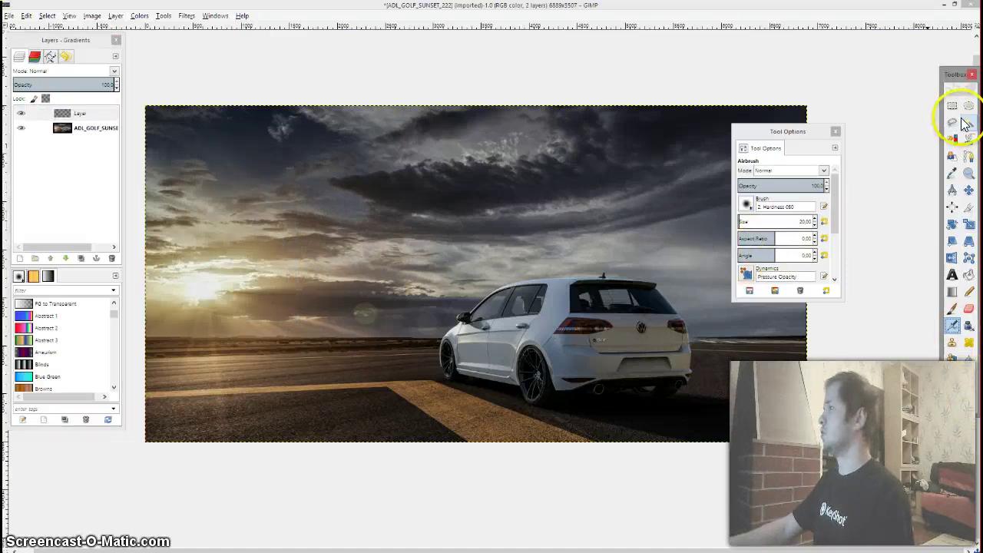
left_click(108, 132)
key("o")
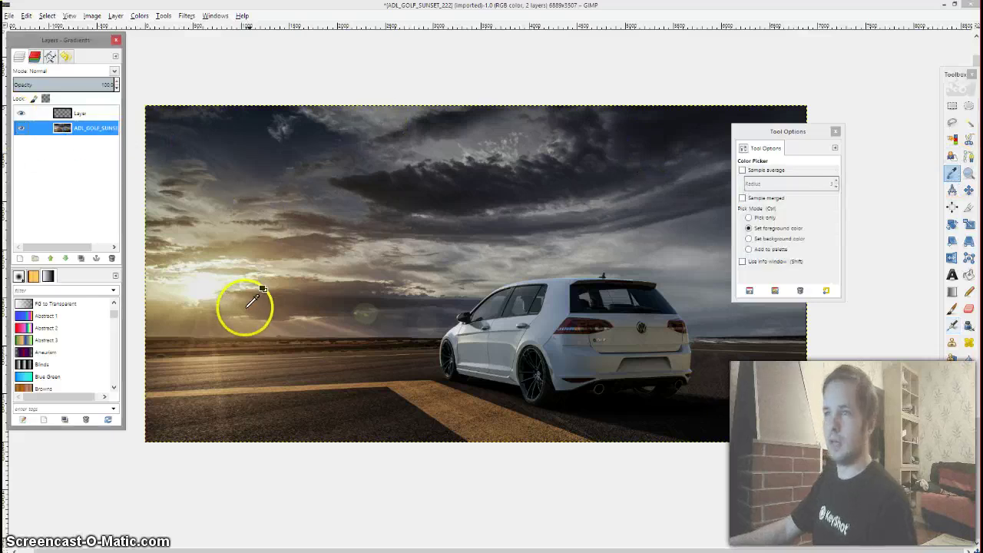
left_click(235, 269)
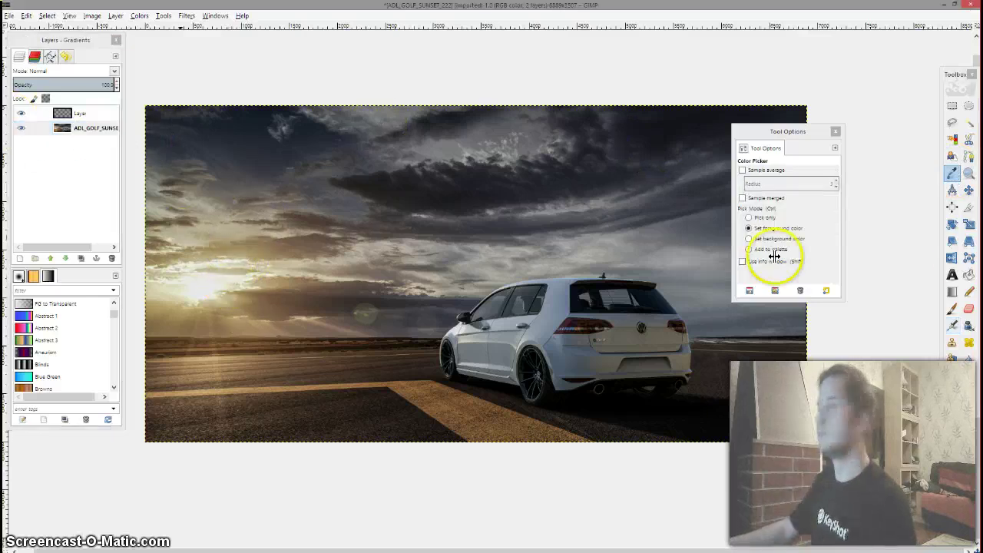
Airbrush the sampled colour at brush size 907.09 over the horizon and car on the new layer, and lower the layer's opacity to about 13
left_click(953, 325)
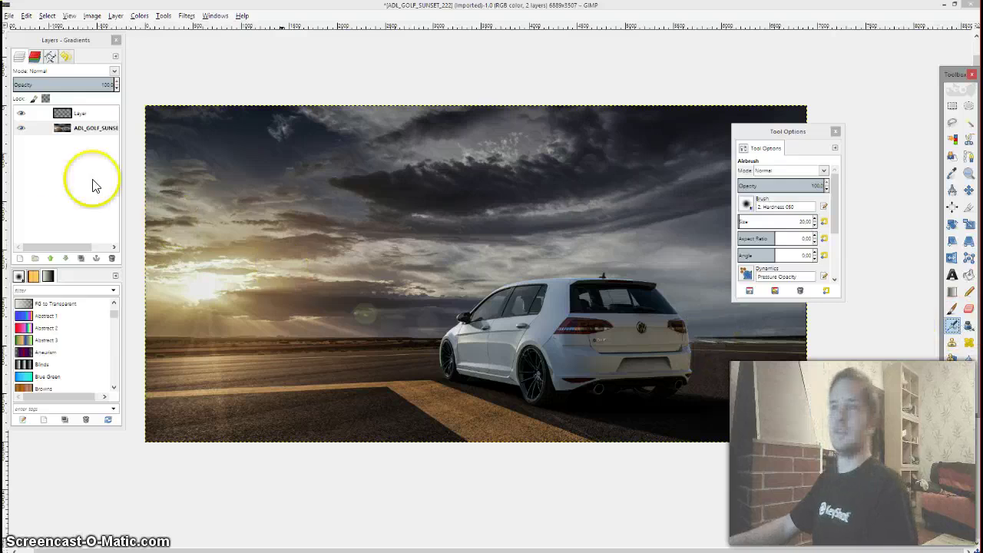
right_click(55, 167)
left_click(83, 125)
left_click(80, 113)
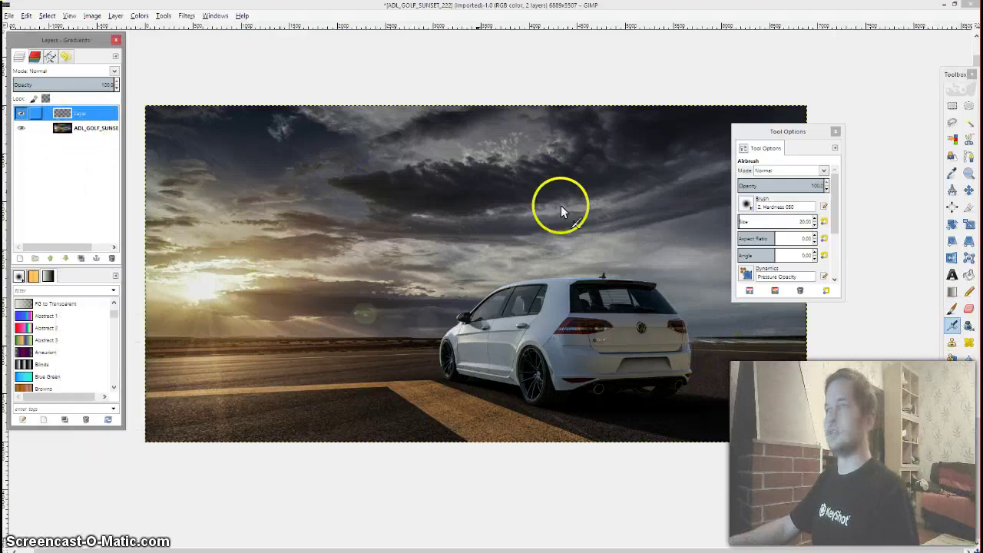
left_click_drag(742, 222, 779, 221)
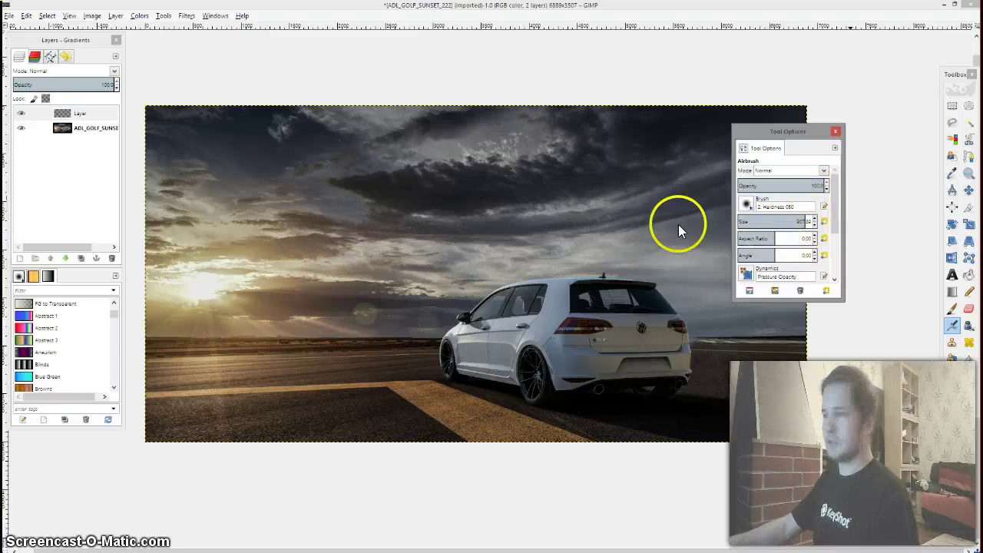
mouse_move(225, 304)
left_mouse_down()
mouse_move(263, 292)
mouse_move(334, 362)
mouse_move(494, 351)
mouse_move(418, 362)
mouse_move(494, 333)
mouse_move(213, 278)
mouse_move(316, 347)
left_mouse_up()
mouse_move(430, 338)
left_mouse_down()
mouse_move(547, 289)
mouse_move(277, 278)
mouse_move(309, 355)
mouse_move(189, 292)
mouse_move(468, 323)
mouse_move(545, 353)
mouse_move(569, 332)
mouse_move(564, 324)
left_mouse_up()
mouse_move(77, 84)
left_mouse_down()
mouse_move(54, 77)
mouse_move(27, 89)
left_mouse_up()
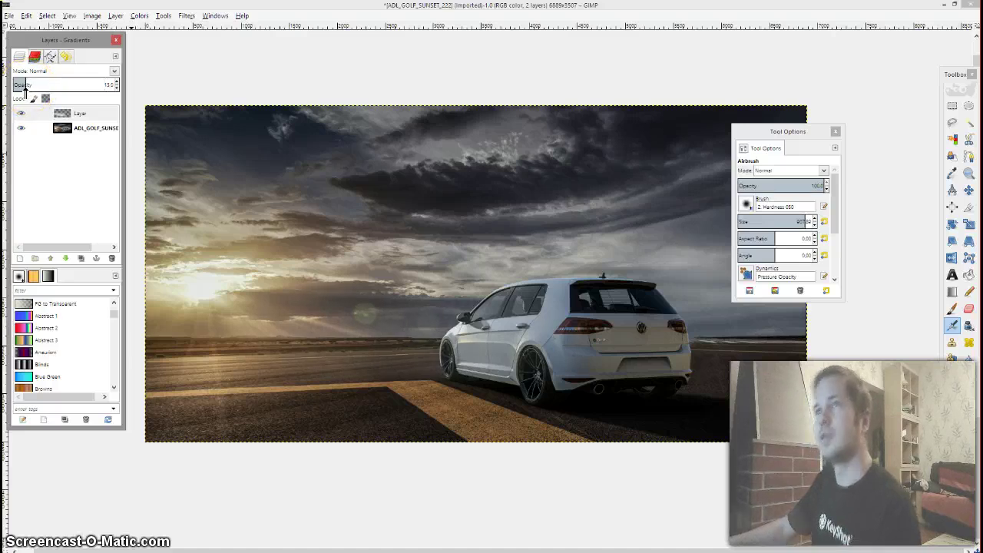
Add a second transparent layer, 6889 by 3507 px, above the first painted layer
right_click(49, 180)
left_click(66, 209)
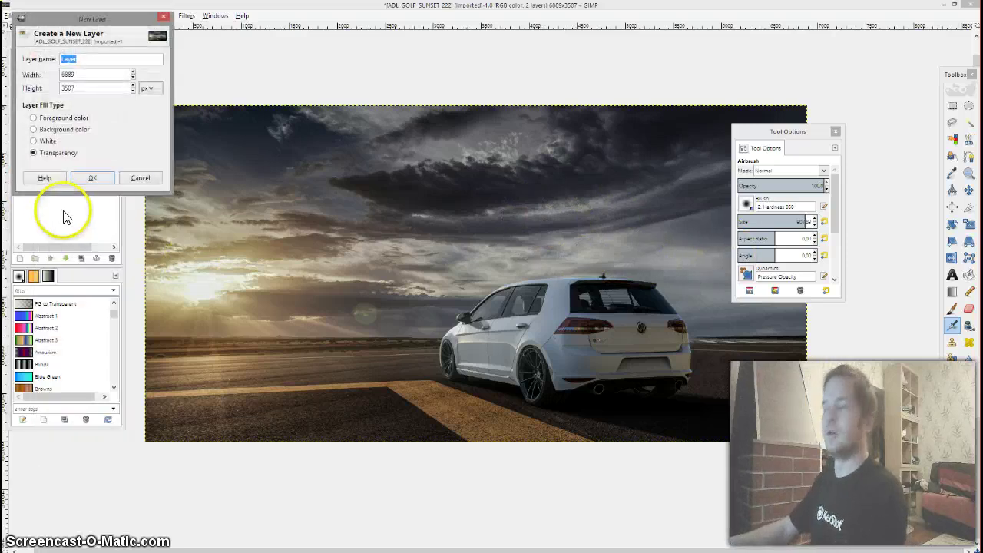
key("Return")
Airbrush dark shade over the rear of the car on the new layer and lower the layer's opacity to about 9
left_click(969, 388)
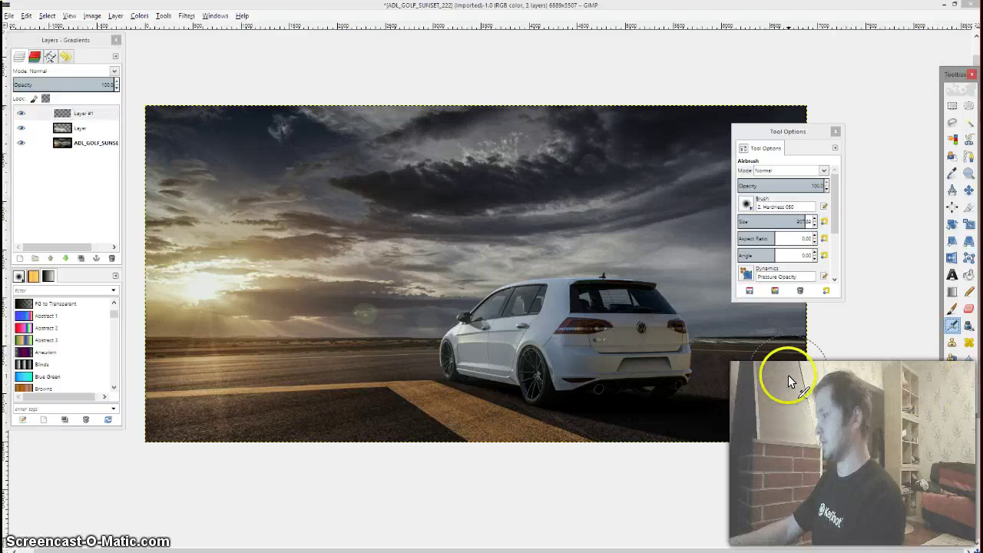
mouse_move(692, 369)
left_mouse_down()
mouse_move(692, 350)
mouse_move(660, 298)
left_mouse_up()
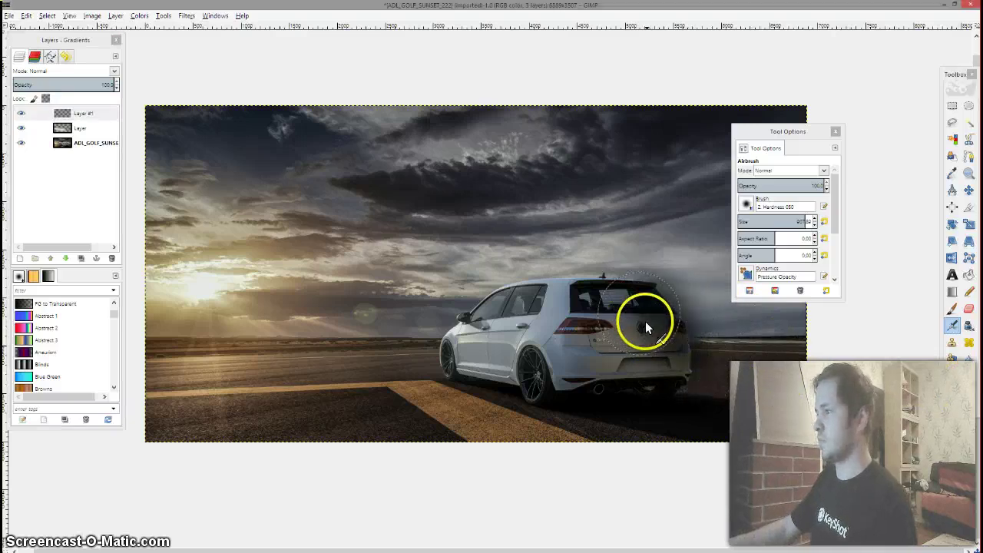
left_click_drag(83, 87, 23, 80)
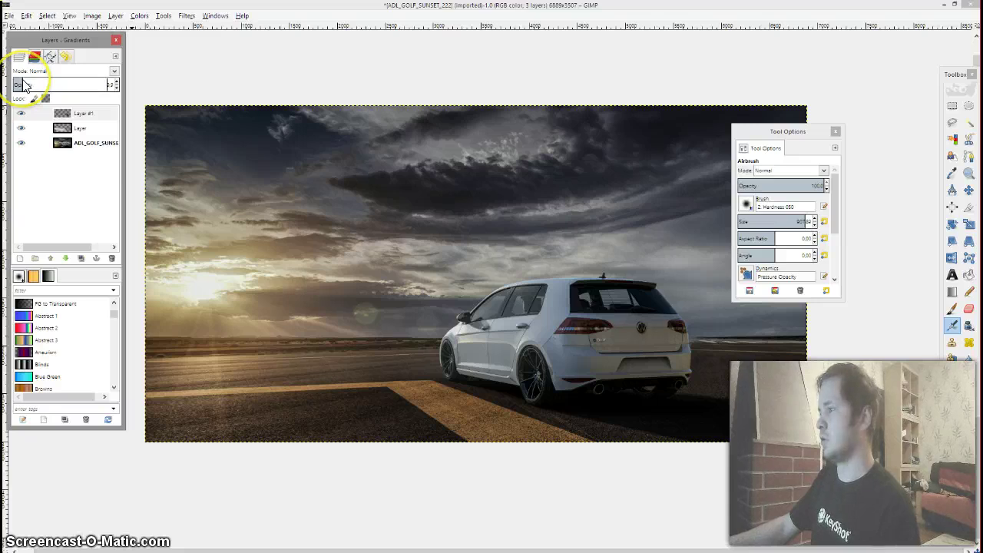
Add a third transparent layer and airbrush dark shade over the sky with the brush size at 3708.51
right_click(88, 179)
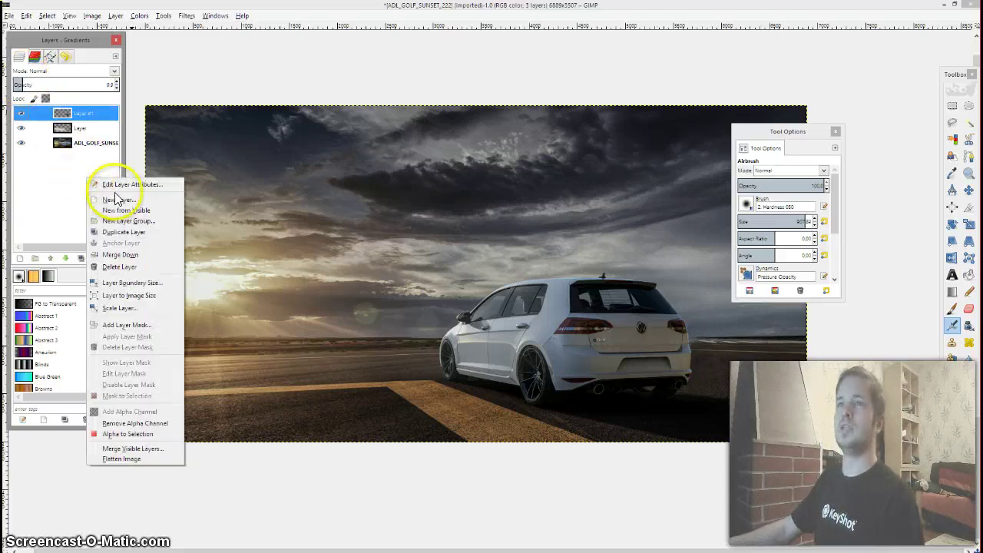
left_click(121, 199)
left_click(104, 178)
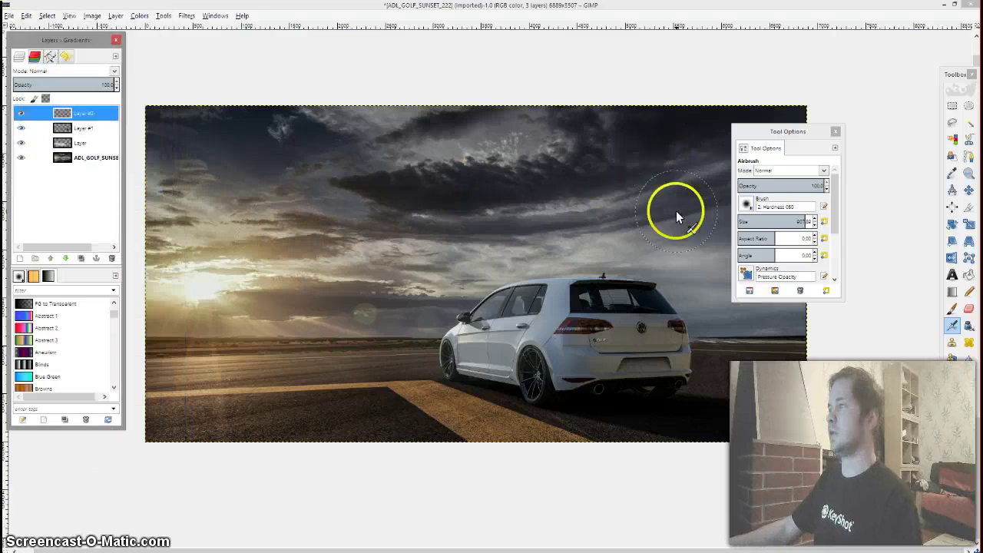
left_click_drag(805, 219, 981, 230)
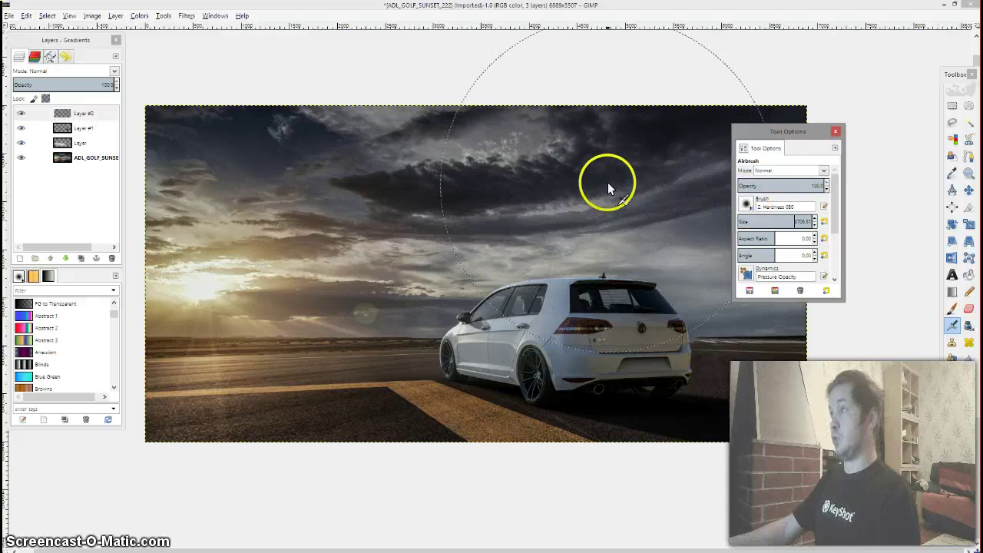
left_click(691, 178)
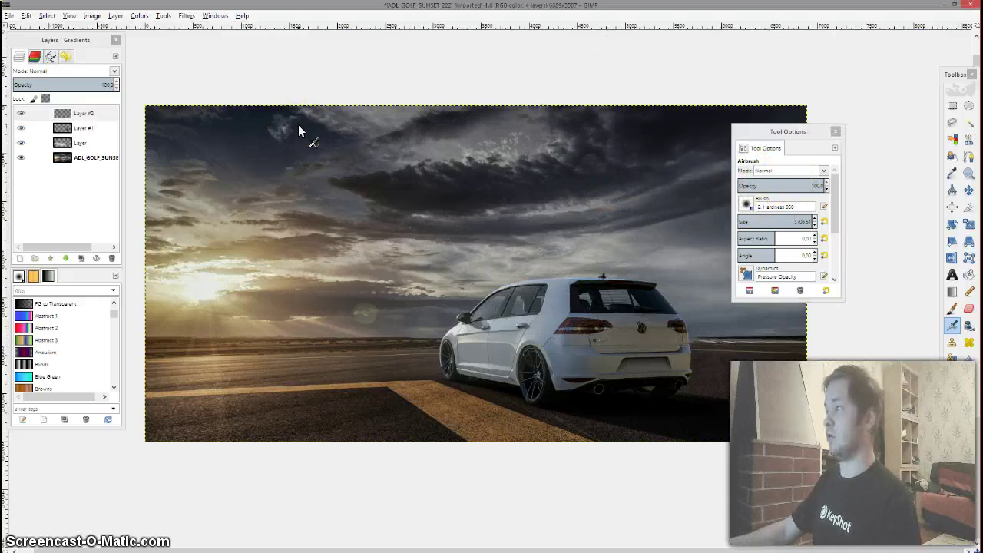
Reduce the airbrush size to 71.86 and lower the sky shading layer's opacity to 38.5
mouse_move(741, 221)
left_mouse_down()
mouse_move(724, 216)
mouse_move(742, 221)
left_mouse_up()
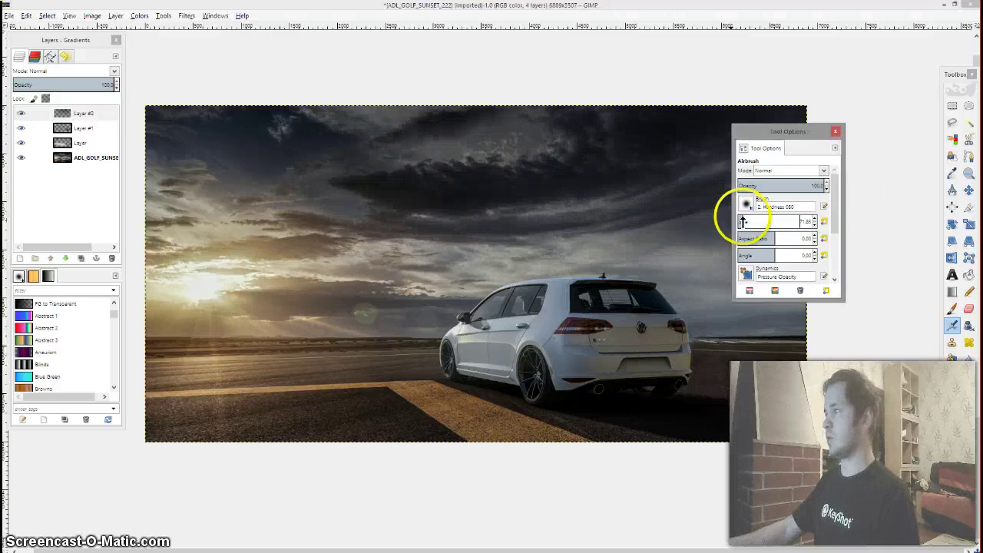
mouse_move(45, 85)
left_mouse_down()
mouse_move(35, 87)
mouse_move(52, 89)
left_mouse_up()
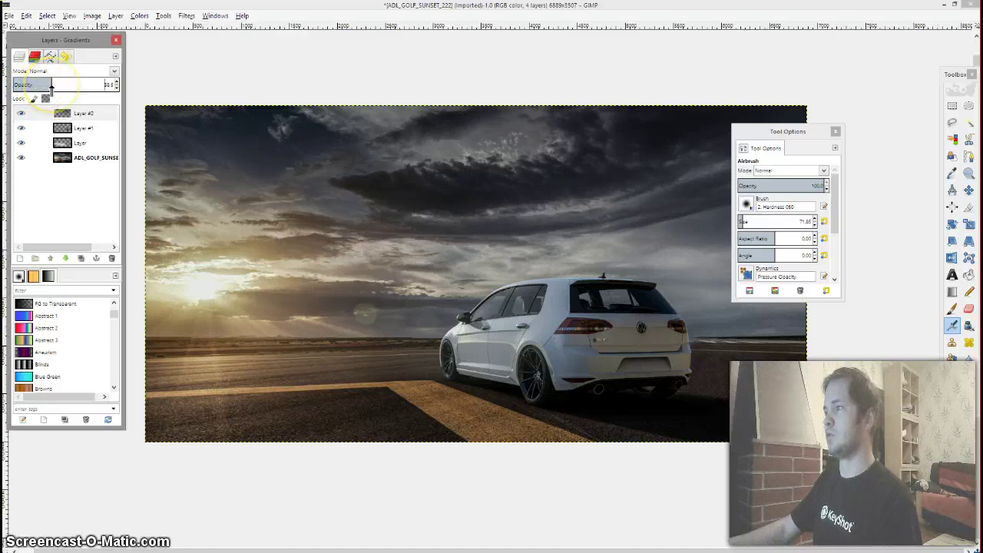
left_click(64, 206)
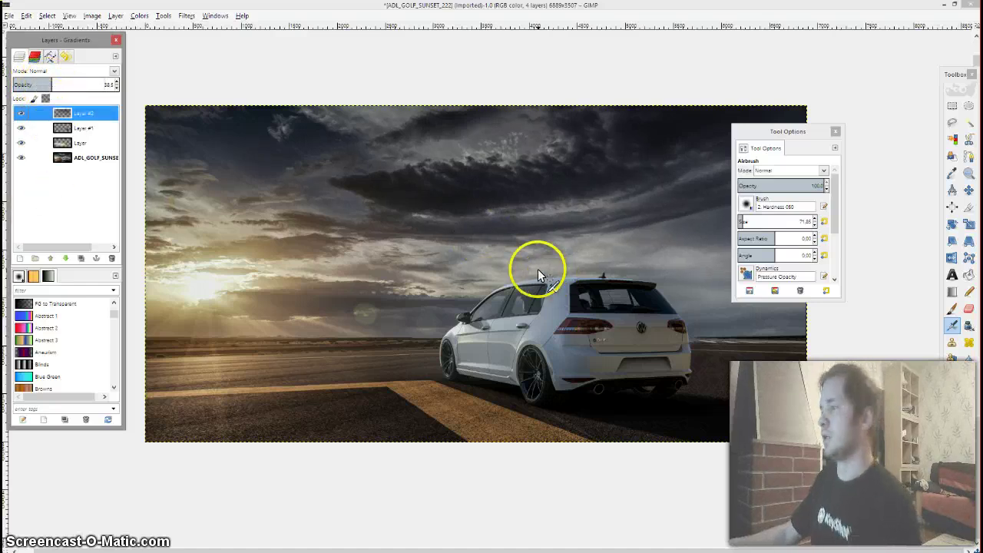
Hide and show the three painted layers to compare the photo with and without the airbrushed light and shade
middle_click_drag(536, 270, 402, 263)
scroll(402, 263, "down", 1, "ctrl")
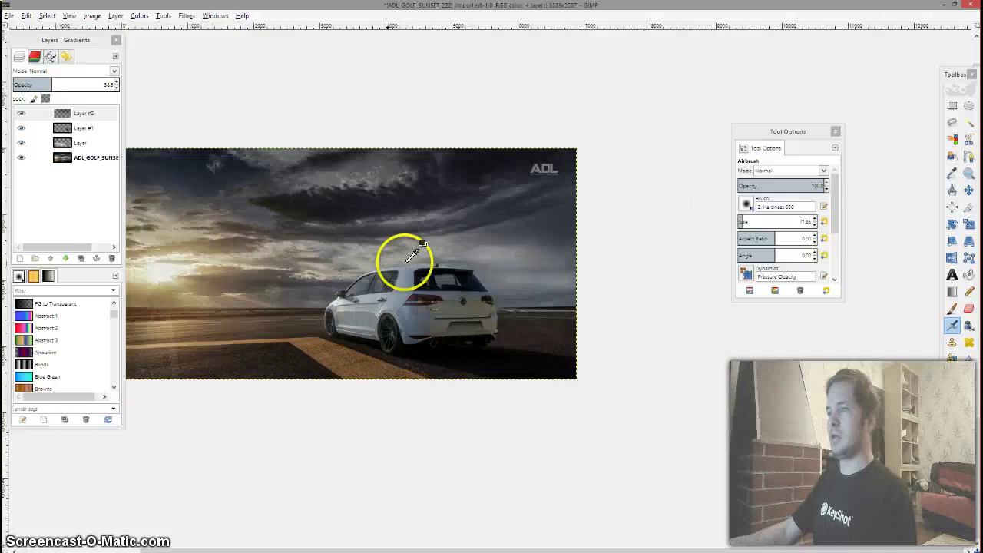
left_click(18, 113)
left_click(21, 130)
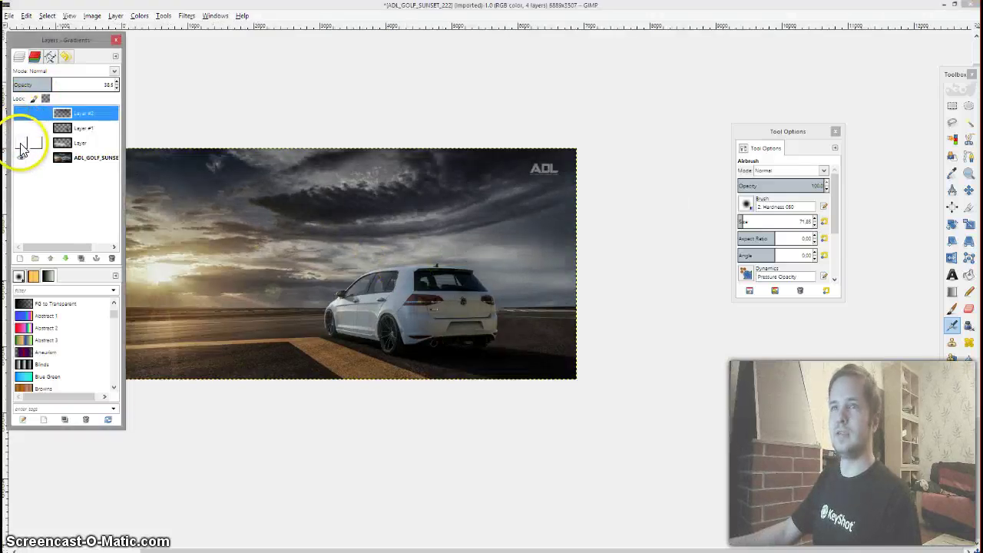
left_click(22, 148)
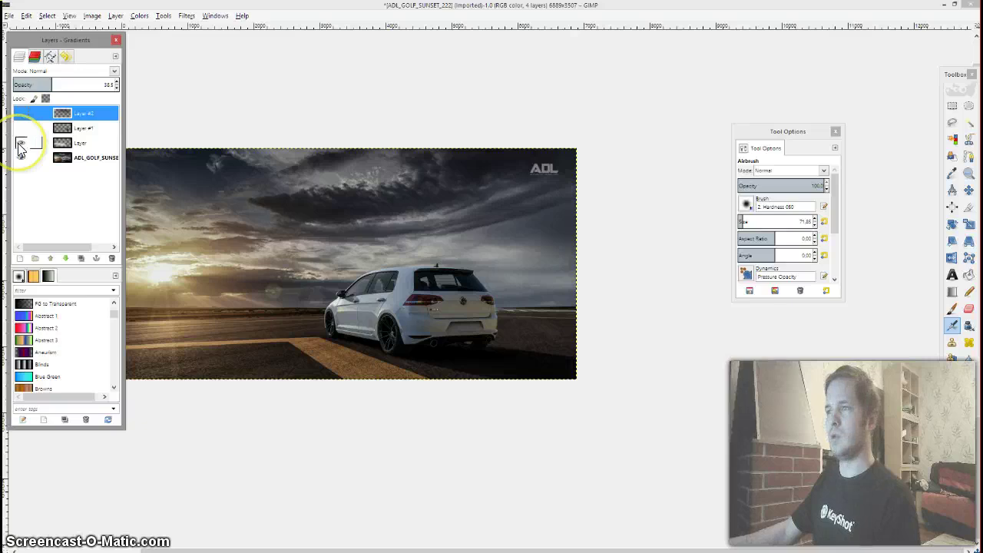
left_click(19, 148)
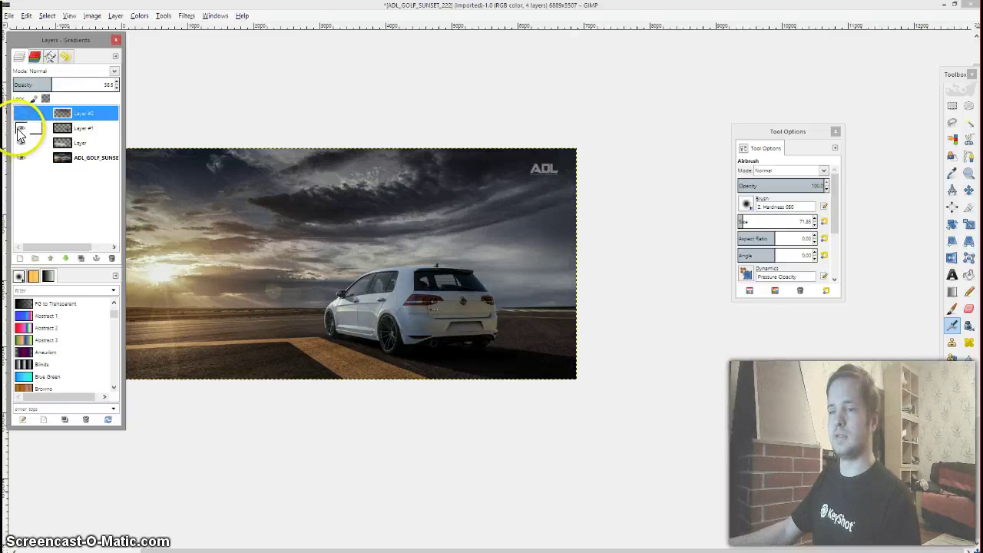
left_click(20, 117)
left_click(20, 117)
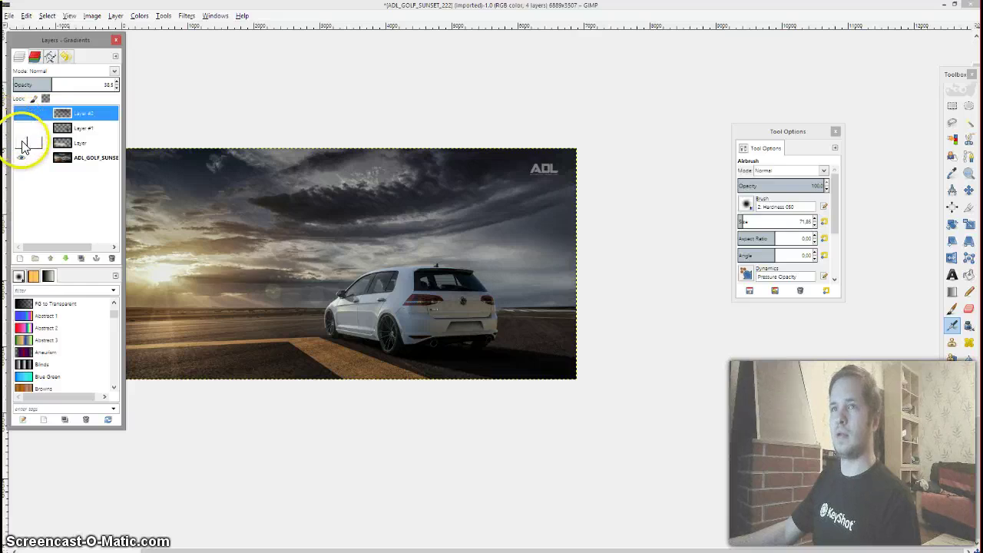
left_click(24, 146)
left_click(23, 132)
left_click(22, 118)
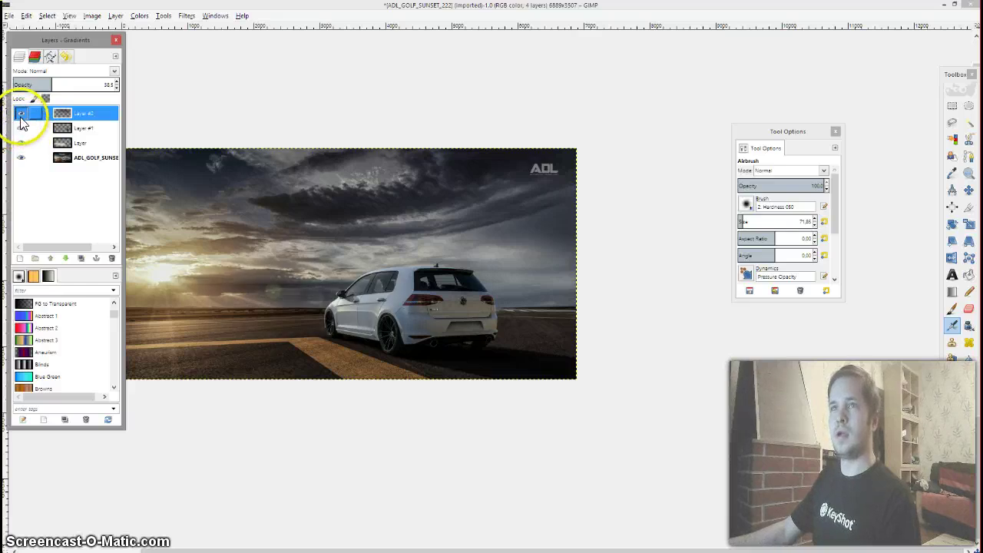
Merge all visible layers into a single layer
right_click(41, 218)
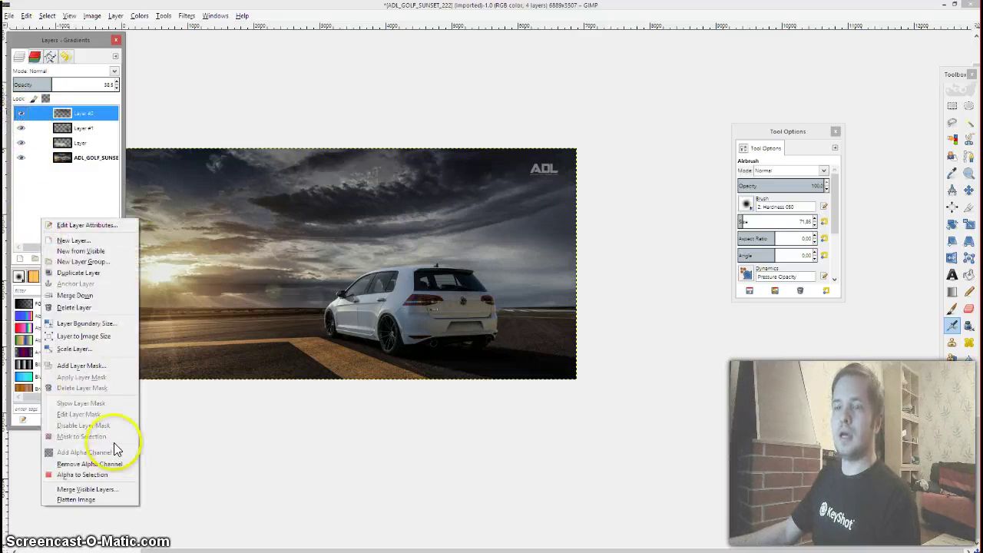
left_click(76, 489)
key("Return")
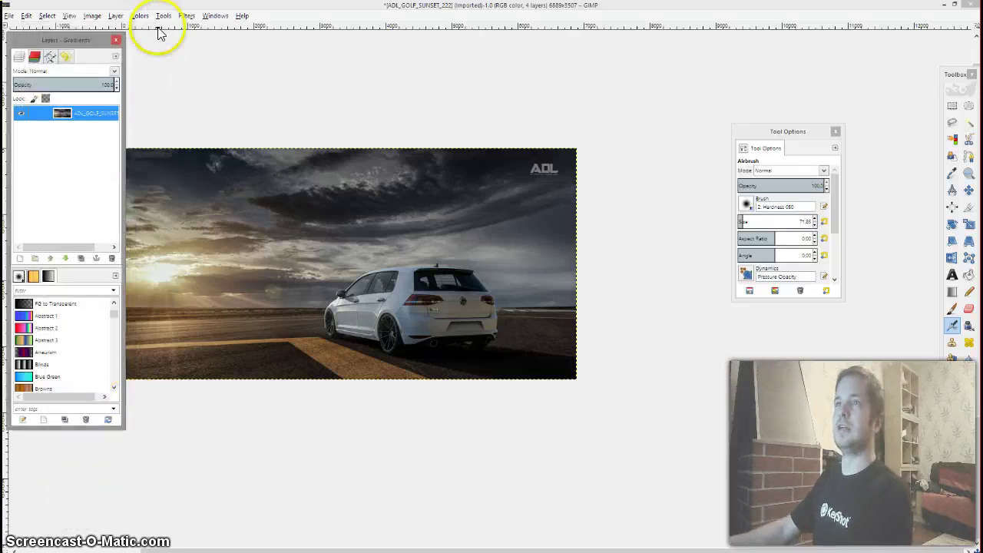
Open the Supernova filter, enlarge its dialog, and centre the nova on the car's rear wheel at X 4106, Y 2827
left_click(186, 16)
mouse_move(236, 103)
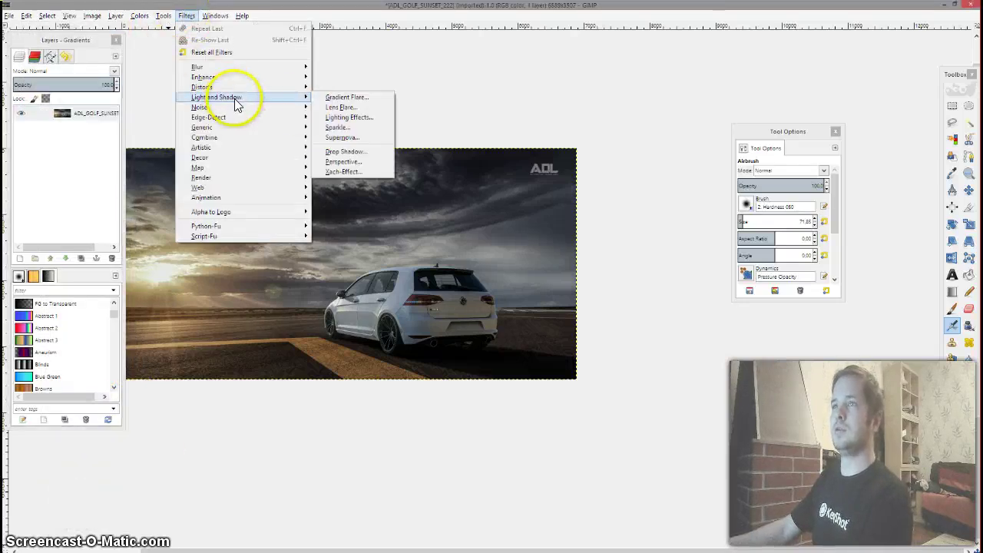
left_click(364, 140)
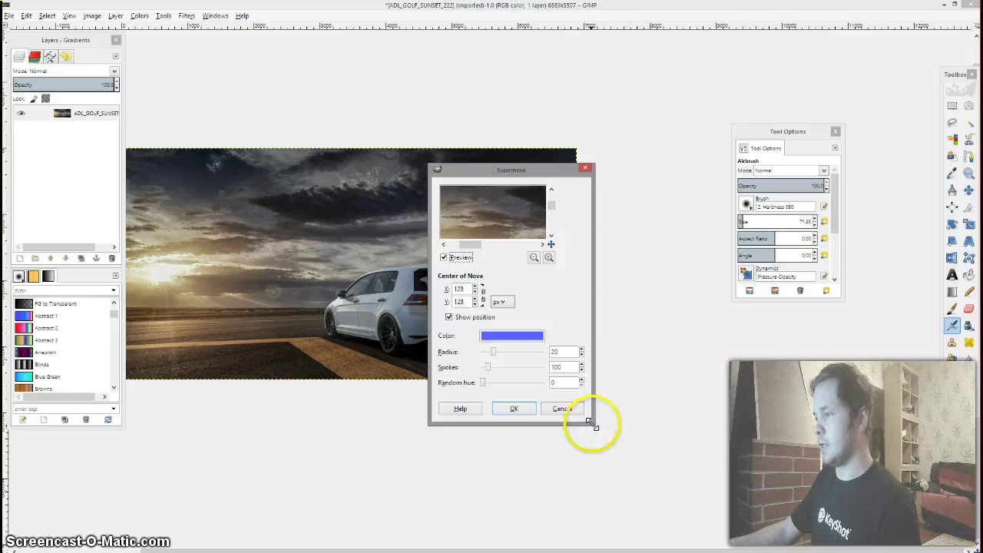
left_click_drag(591, 425, 790, 470)
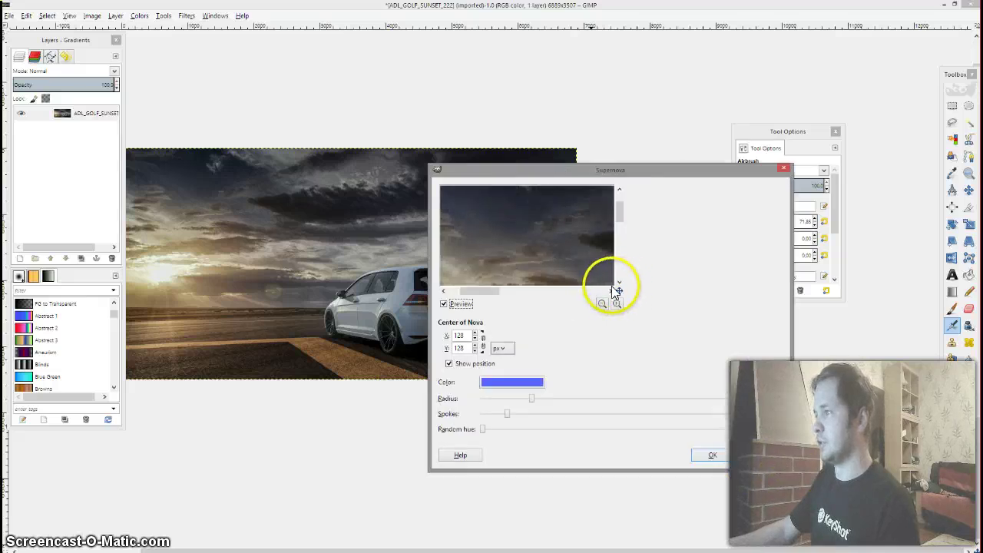
scroll(591, 237, "down", 6)
left_click_drag(594, 240, 537, 223)
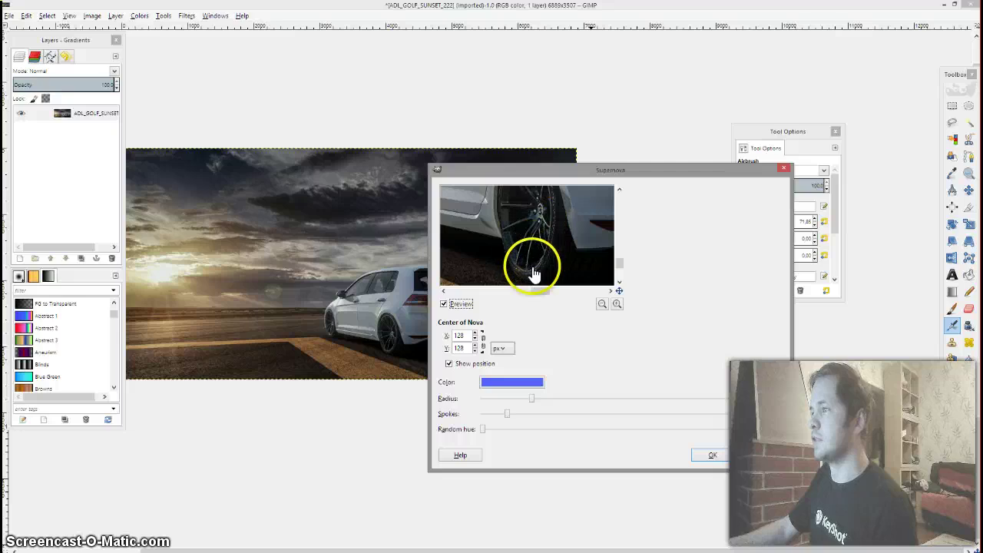
left_click(541, 218)
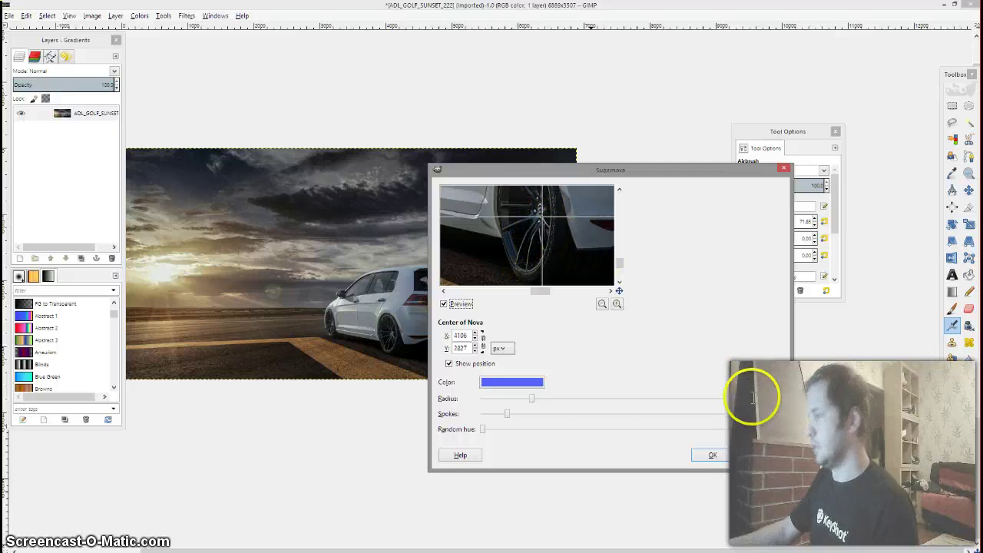
Set the nova's colour to white and reduce its radius and number of spokes
left_click(512, 382)
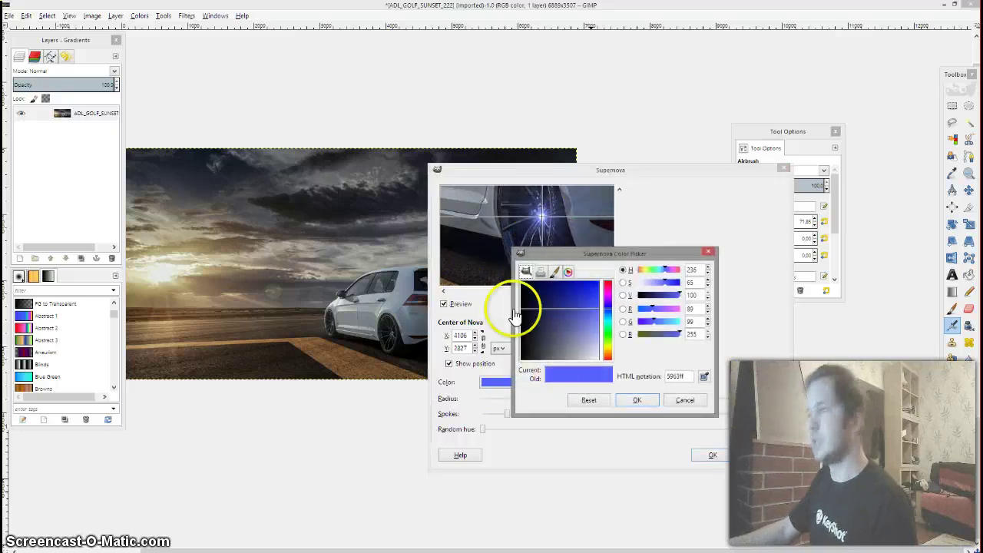
left_click(644, 400)
left_click(775, 399)
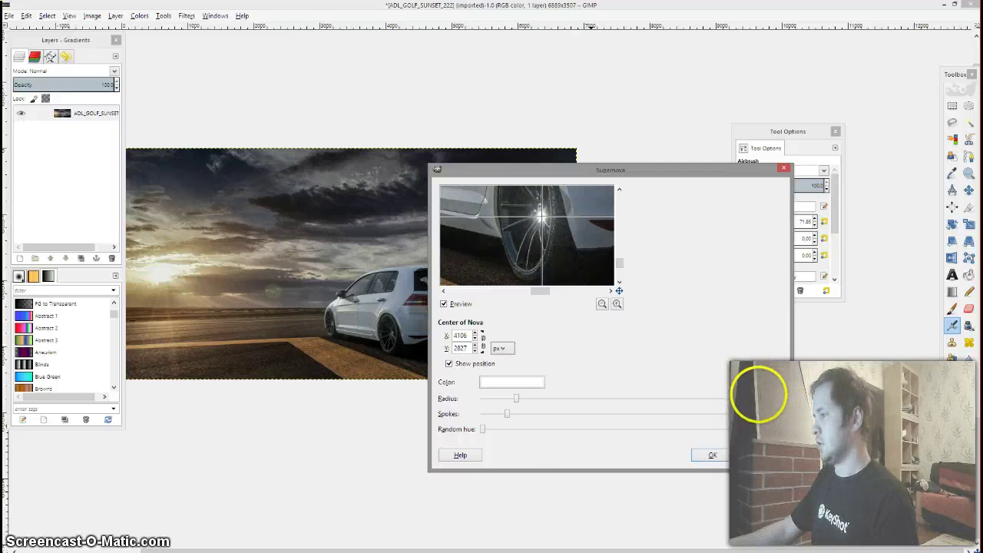
key("Tab")
key("Tab")
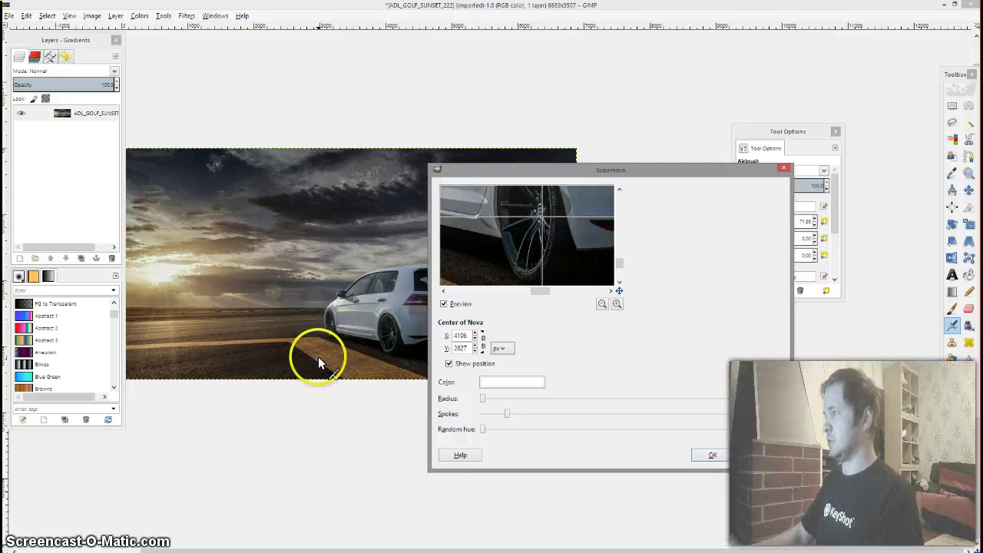
key("Tab")
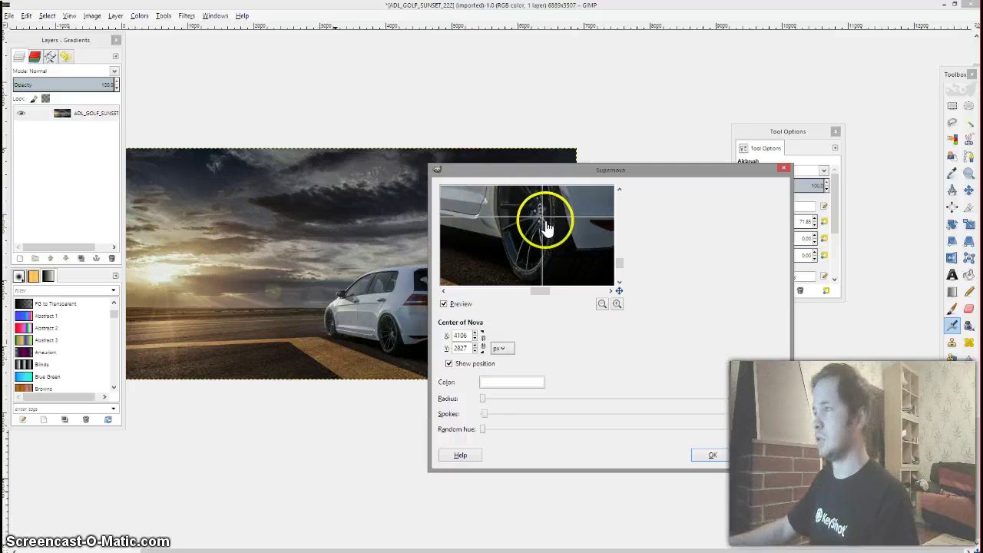
Fine-tune the nova's centre on the rear wheel and apply the Supernova filter
scroll(541, 217, "up", 3, "ctrl")
mouse_move(559, 225)
left_mouse_down()
mouse_move(545, 269)
mouse_move(561, 221)
left_mouse_up()
left_click(725, 454)
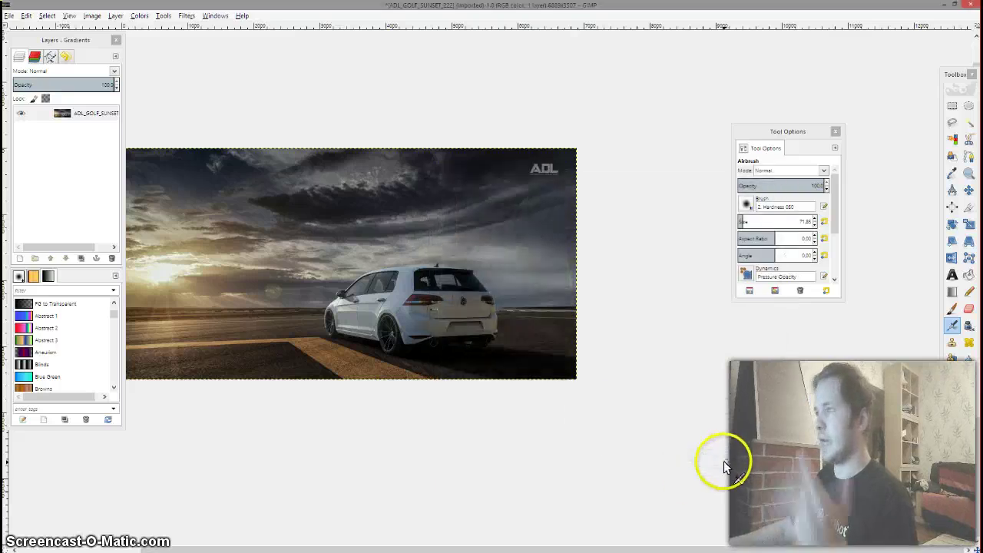
Open the Supernova filter again and centre a new nova on the car's rear wheel at X 4105, Y 2702
left_click(187, 16)
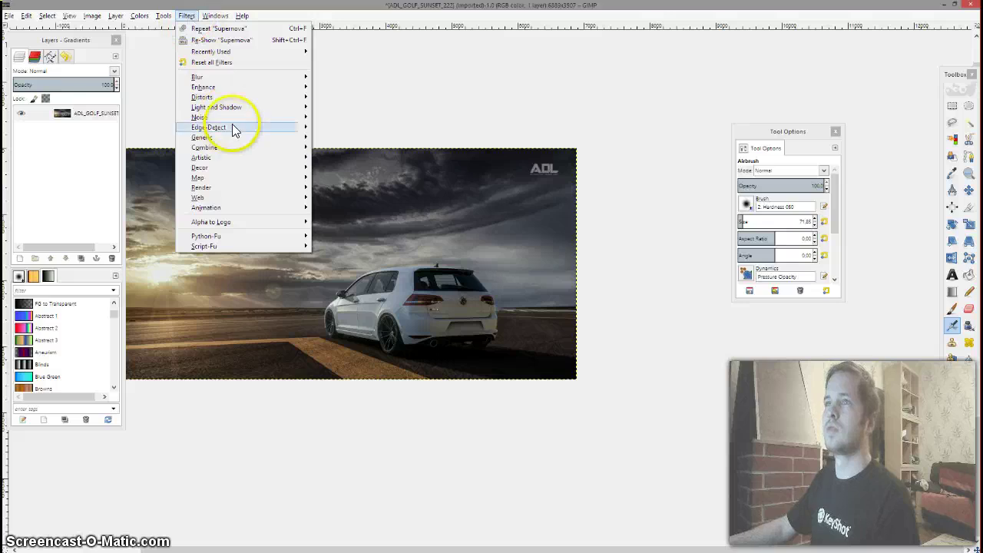
mouse_move(230, 107)
left_click(354, 144)
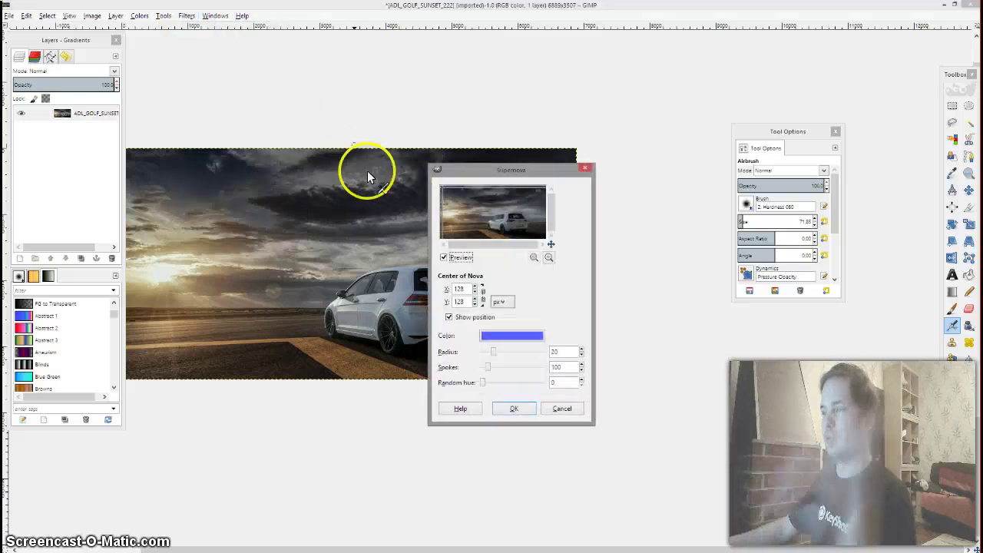
scroll(510, 213, "down", 3, "ctrl")
left_click(494, 211)
scroll(516, 228, "up", 1, "ctrl")
left_click_drag(516, 218, 482, 222)
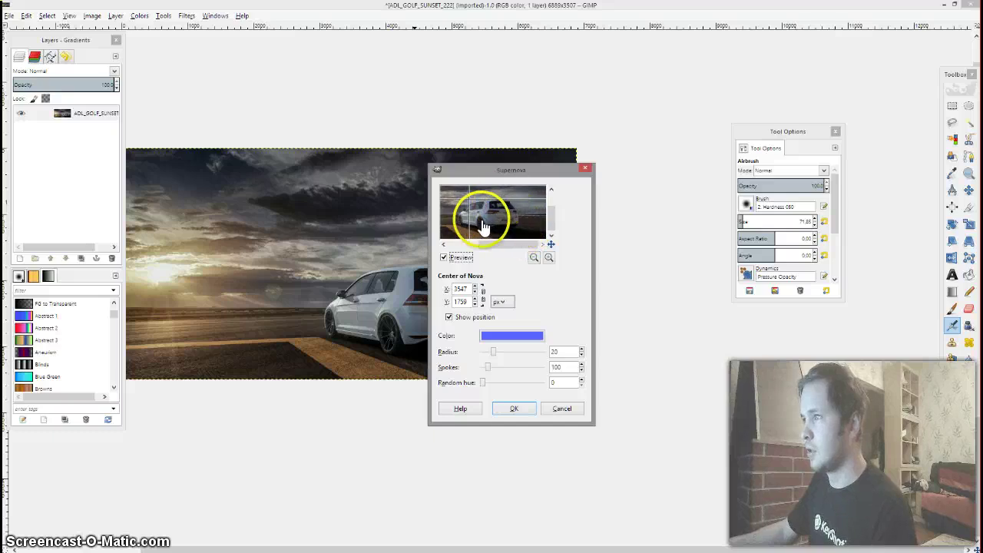
left_click(476, 220)
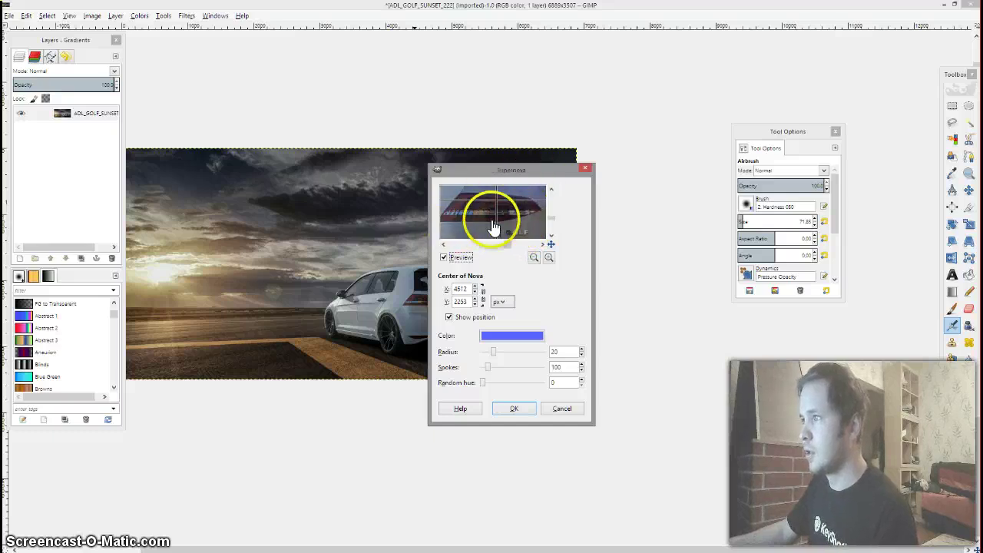
left_click_drag(468, 226, 503, 229)
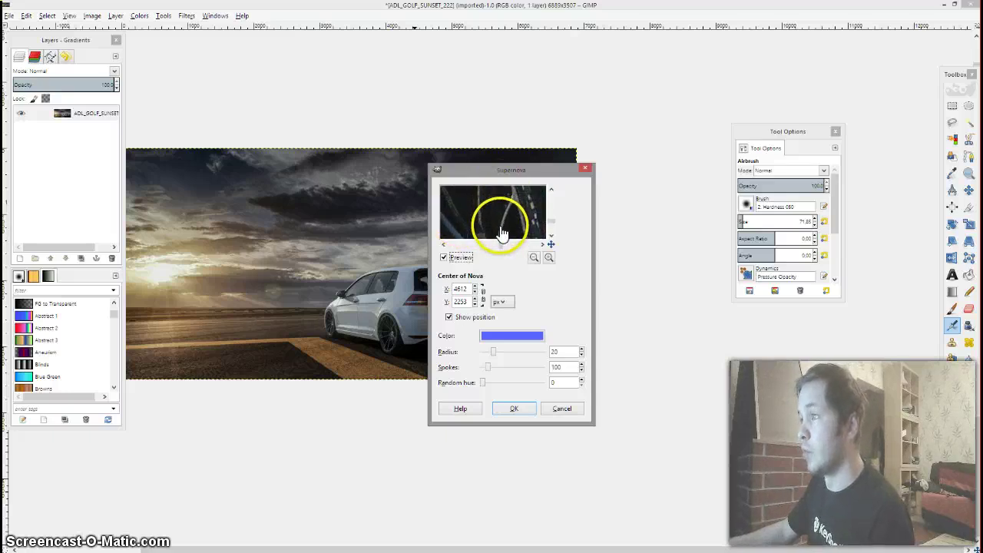
left_click(500, 223)
Set the nova's colour to white, its radius to 1 and its spokes to 10, and apply the filter
left_click(526, 335)
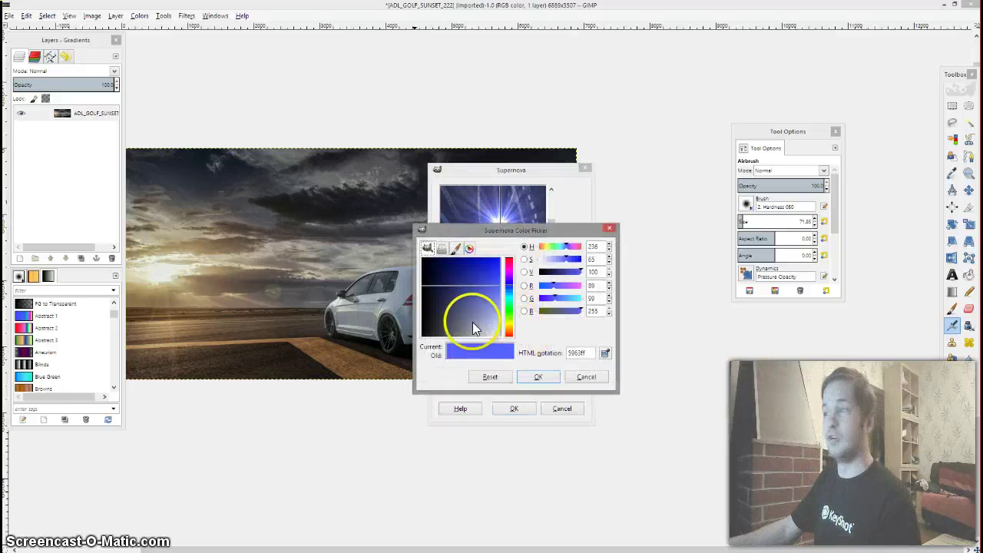
left_click(546, 376)
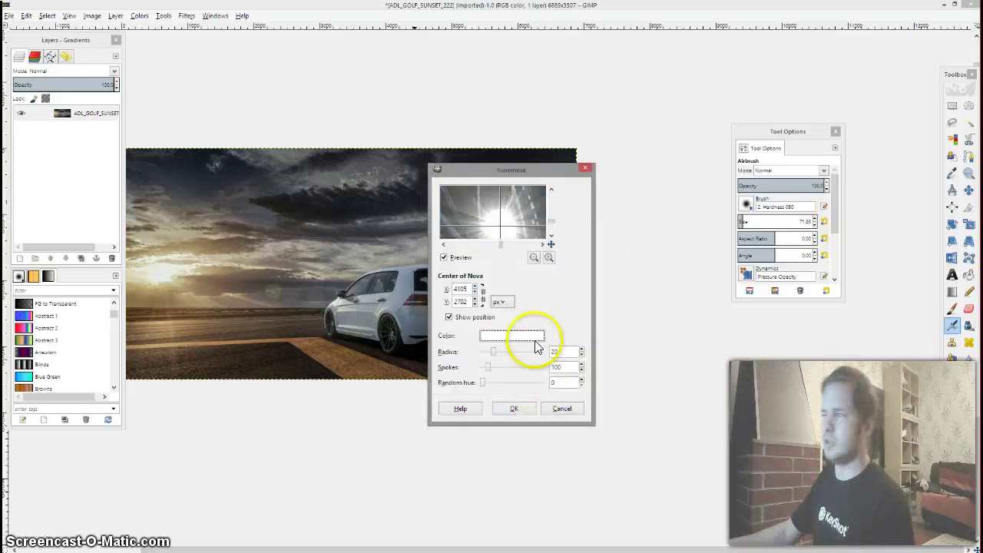
left_click(581, 356)
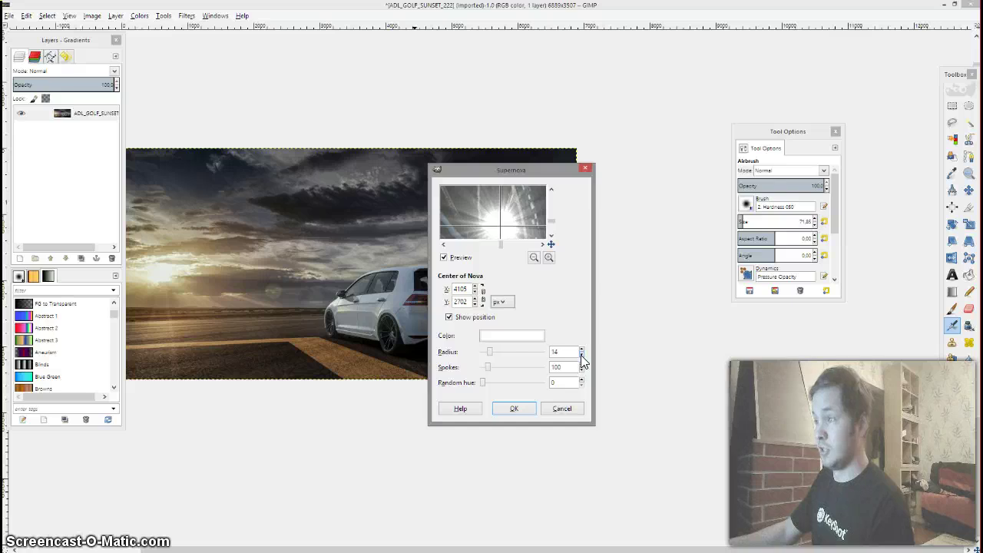
left_click(582, 356)
left_click_drag(561, 351, 421, 352)
type("1")
key("Tab")
type("10")
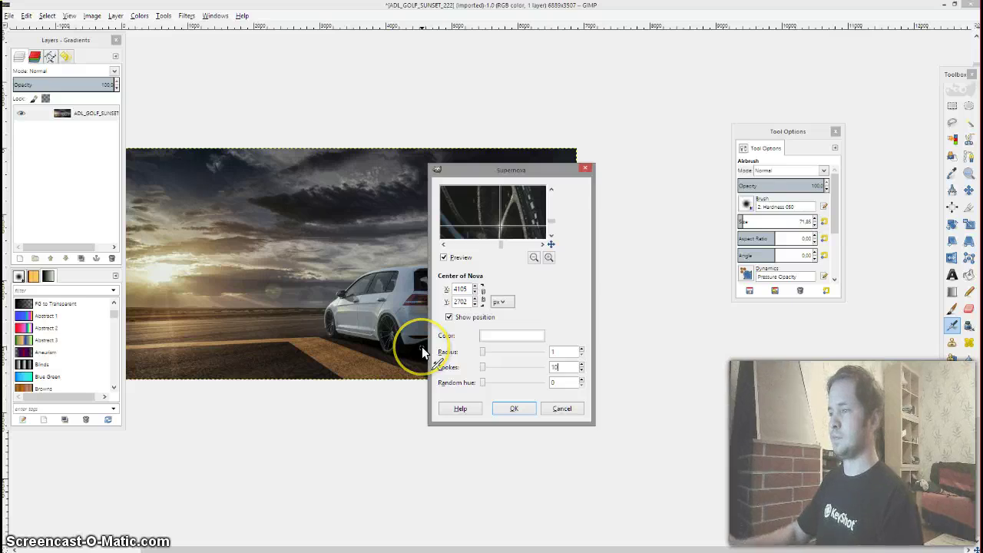
left_click(526, 407)
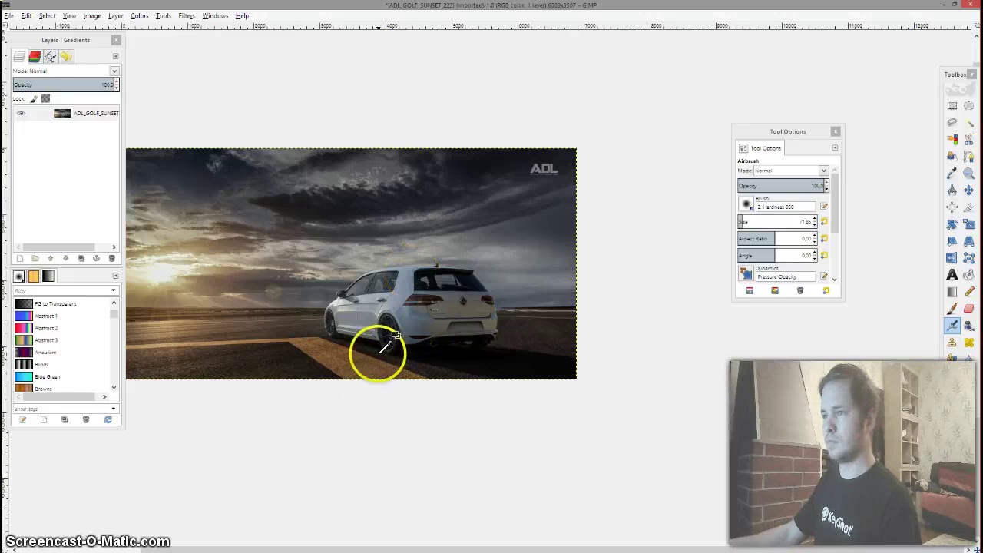
Apply another Supernova highlight with the same settings, centred on the car's front wheel at X 3181, Y 2712
scroll(379, 352, "up", 2, "ctrl")
key("plus")
key("plus")
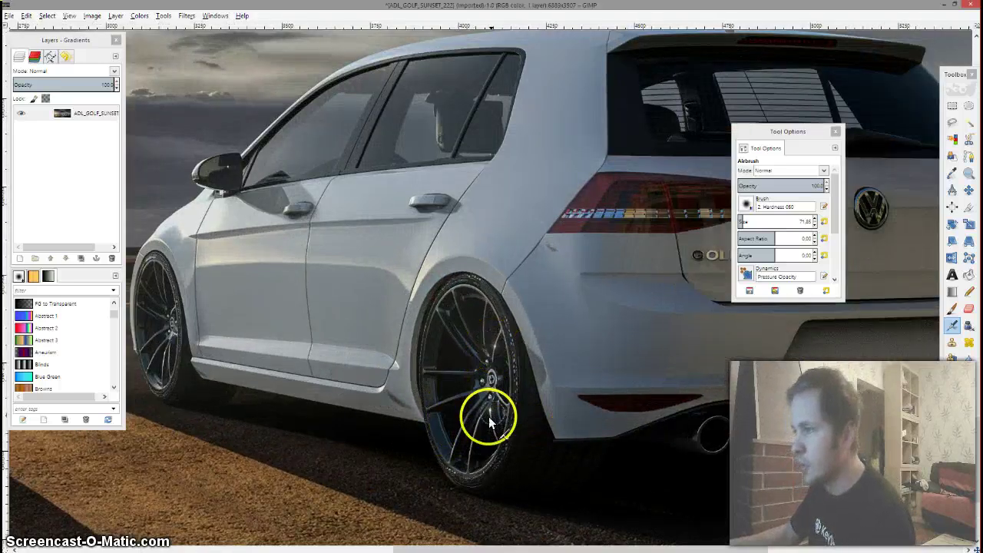
left_click(186, 17)
left_click(186, 17)
left_click(186, 18)
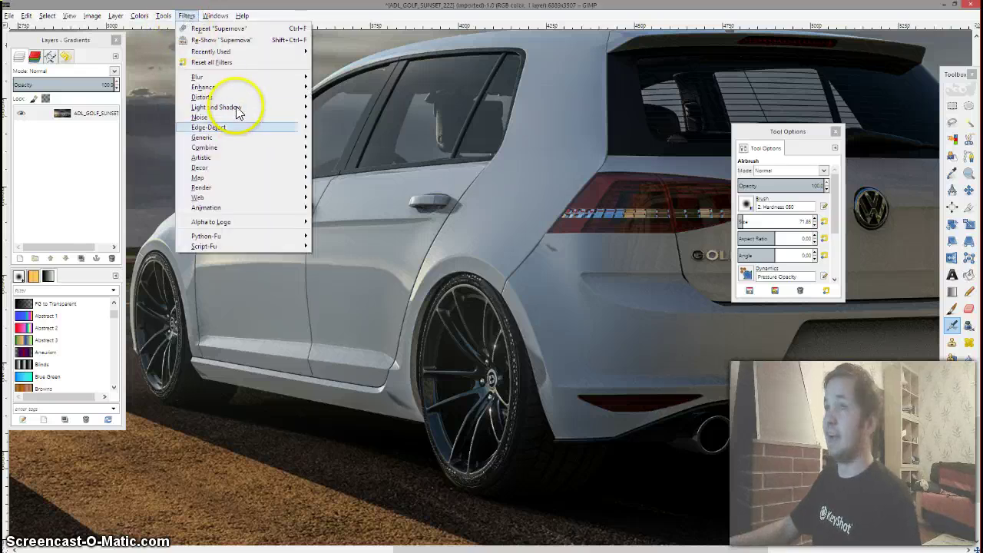
mouse_move(242, 107)
left_click(371, 149)
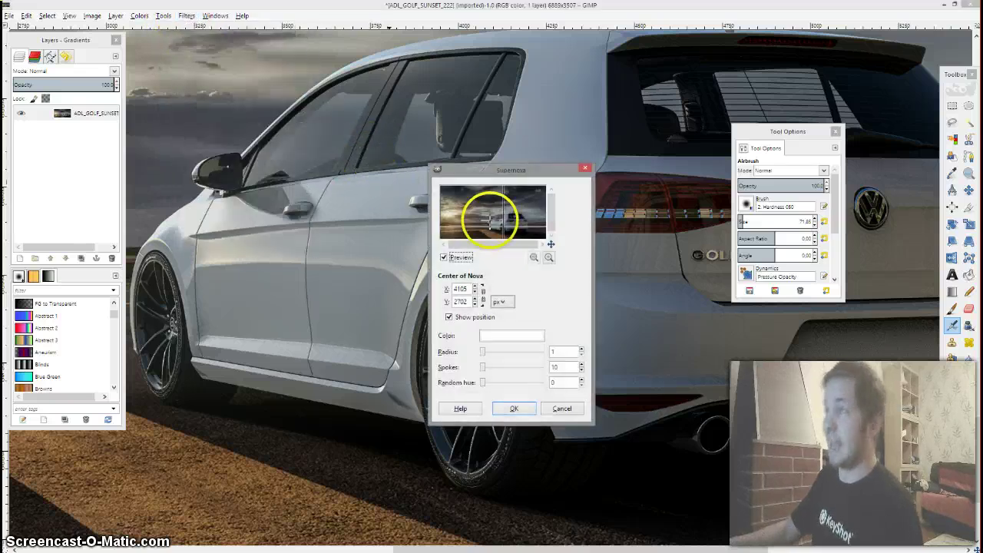
left_click_drag(481, 224, 499, 235)
scroll(482, 217, "up", 4, "ctrl")
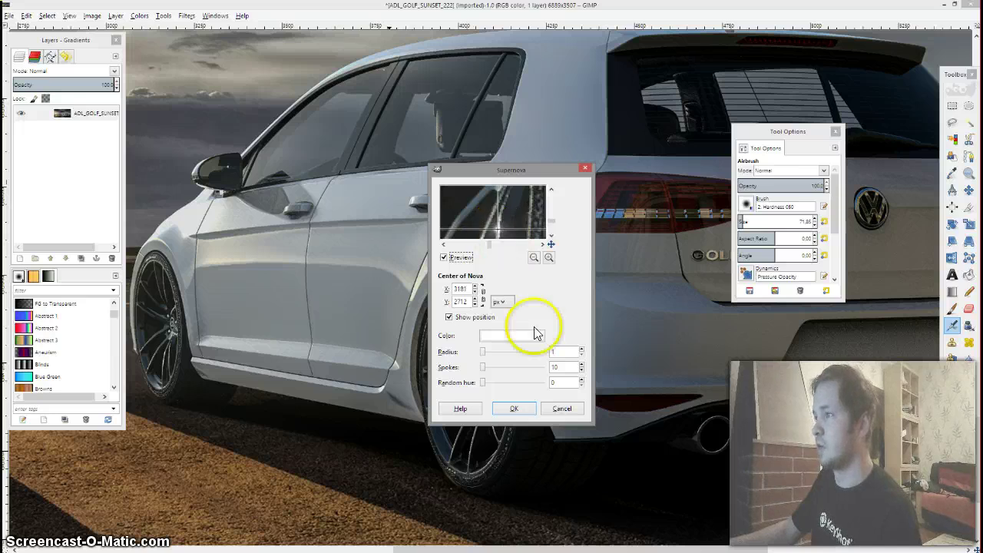
left_click(525, 408)
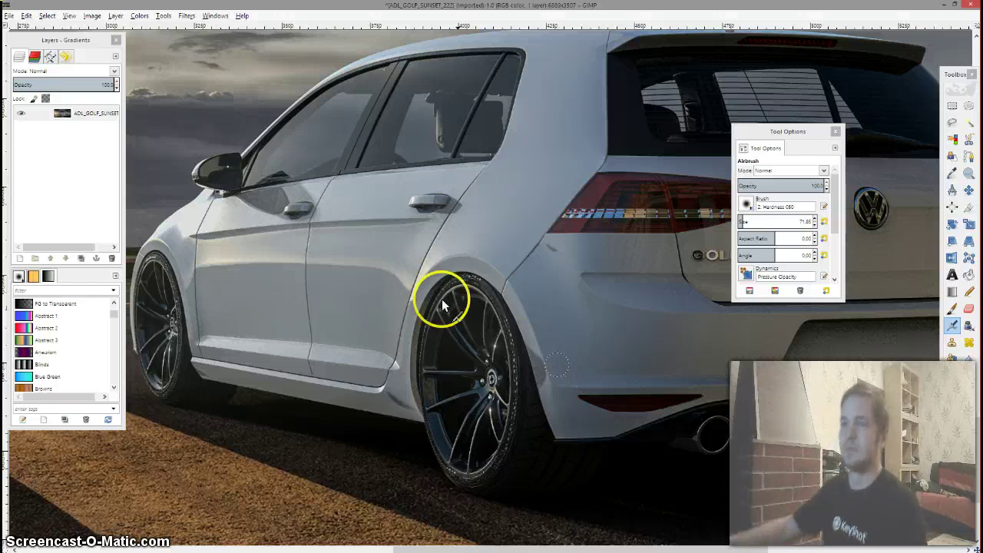
scroll(431, 237, "down", 3, "ctrl")
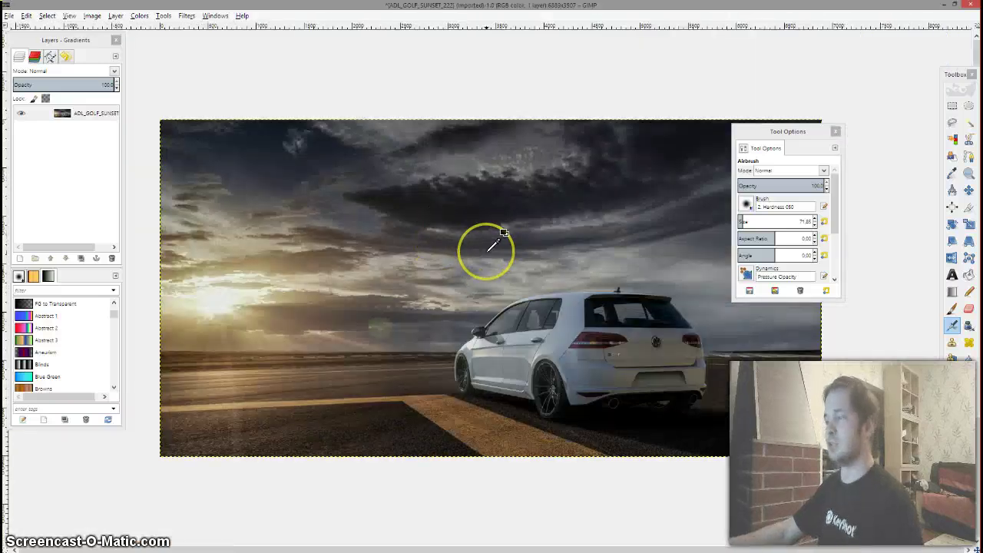